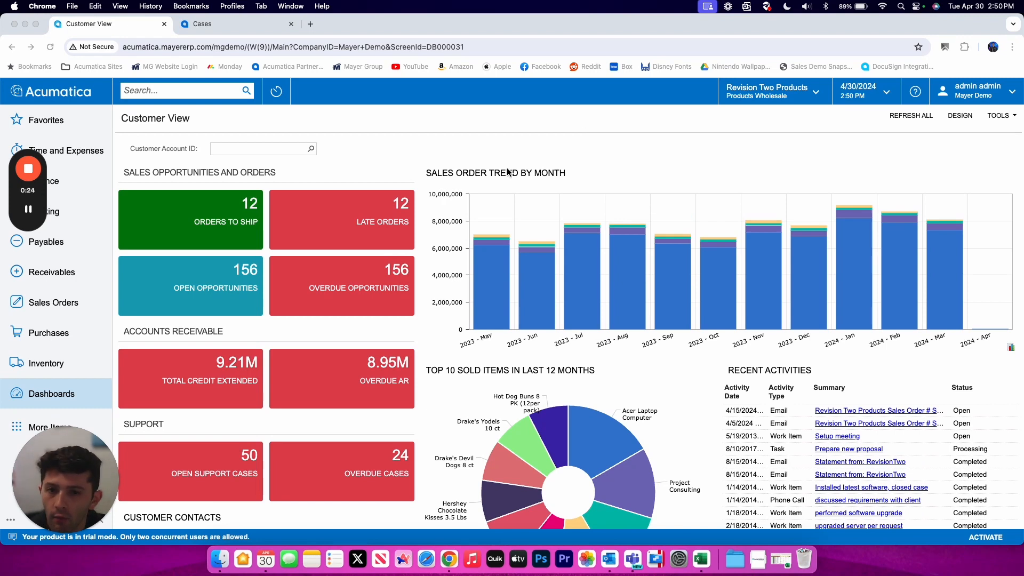
- Open the Receivables workspace from the sidebar
{"action": "scroll", "coordinate": [508, 171], "scroll_direction": "down", "scroll_amount": 1}
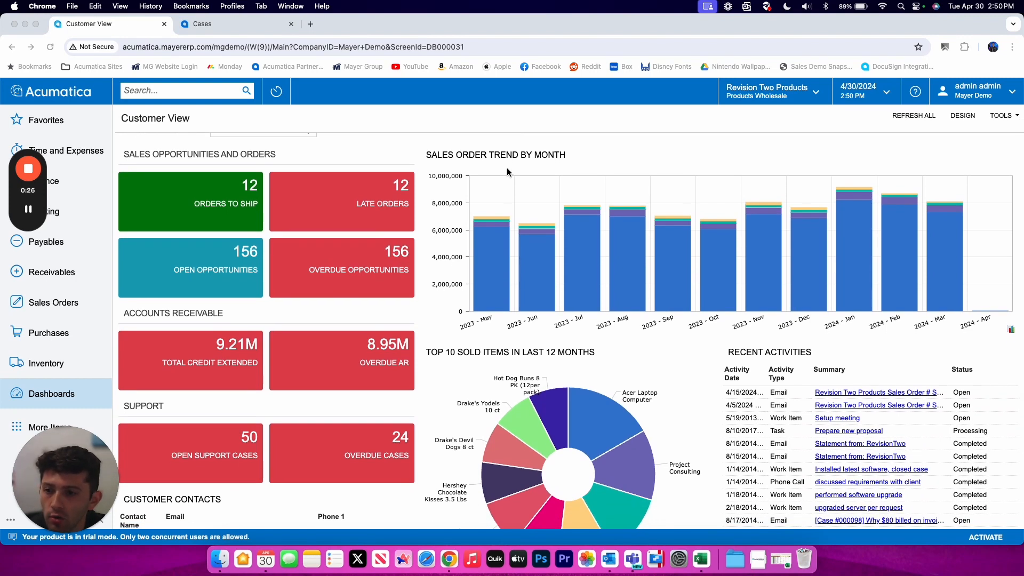
{"action": "left_click", "coordinate": [72, 278]}
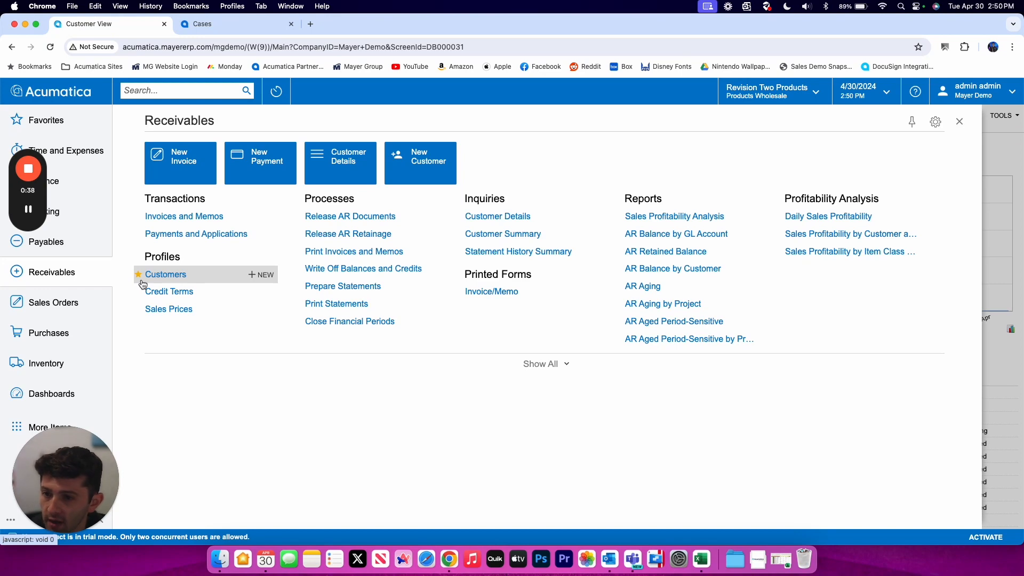
{"action": "left_click", "coordinate": [76, 120]}
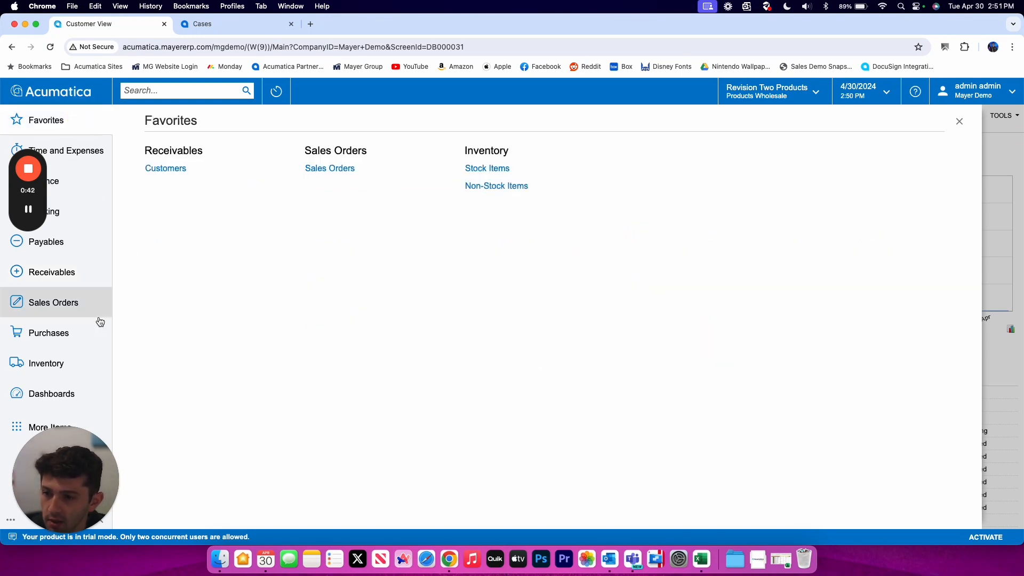
{"action": "left_click", "coordinate": [72, 278]}
- Expand and collapse the full Receivables link list, then open its quick-menu configuration
{"action": "left_click", "coordinate": [541, 363]}
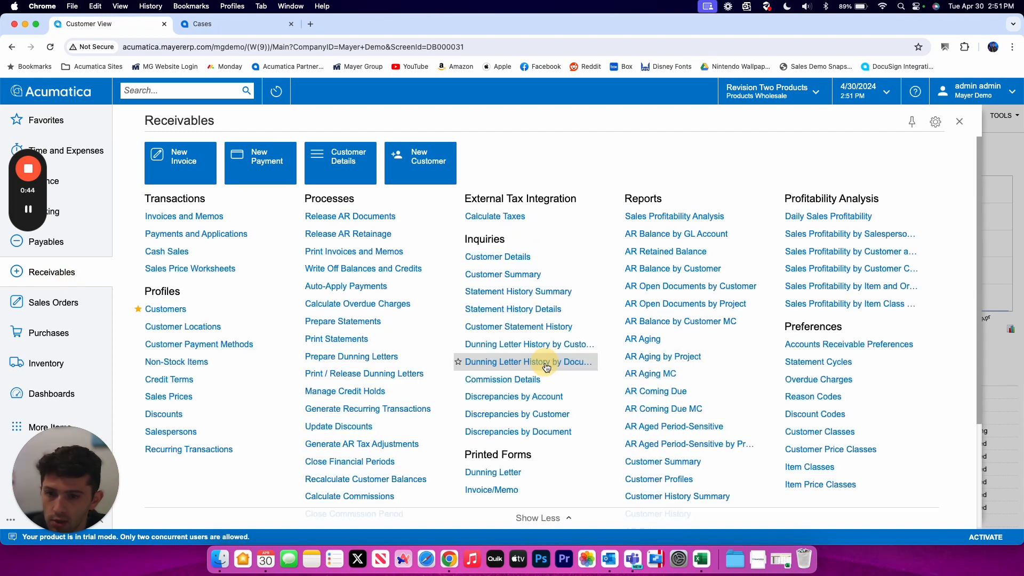
{"action": "scroll", "coordinate": [381, 365], "scroll_direction": "down", "scroll_amount": 1}
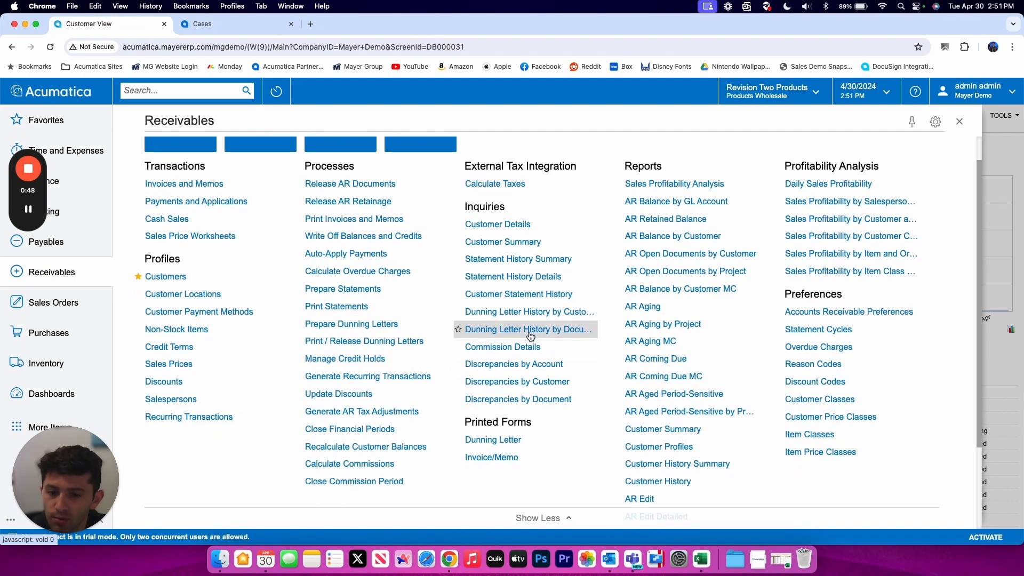
{"action": "scroll", "coordinate": [530, 336], "scroll_direction": "down", "scroll_amount": 1}
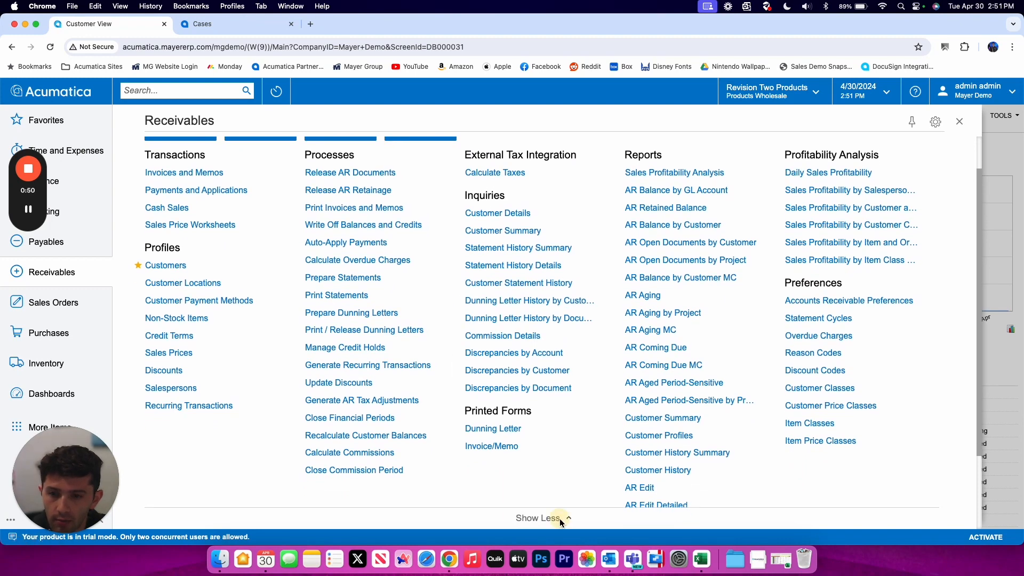
{"action": "left_click", "coordinate": [554, 518]}
{"action": "left_click", "coordinate": [530, 363]}
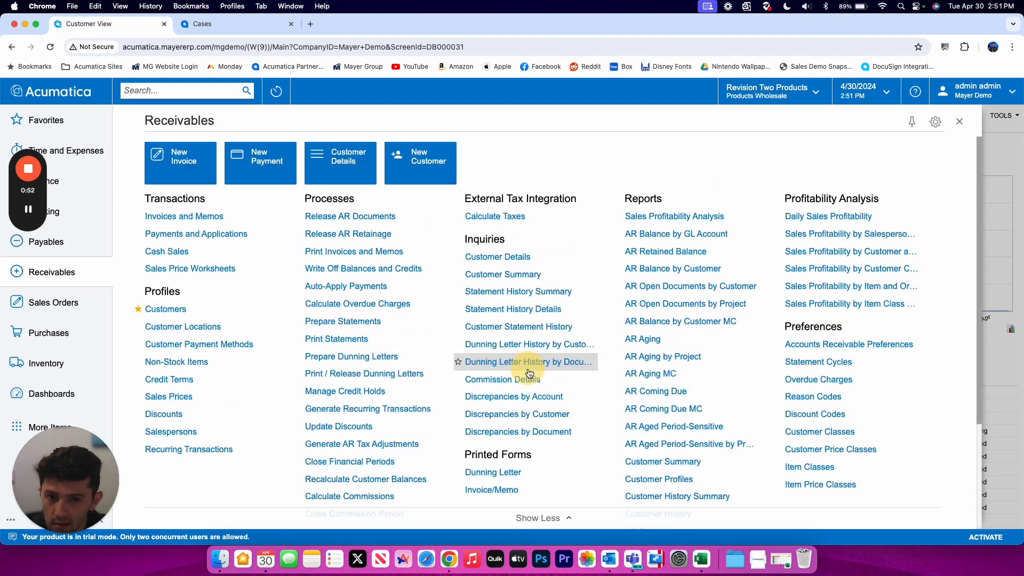
{"action": "left_click", "coordinate": [556, 519]}
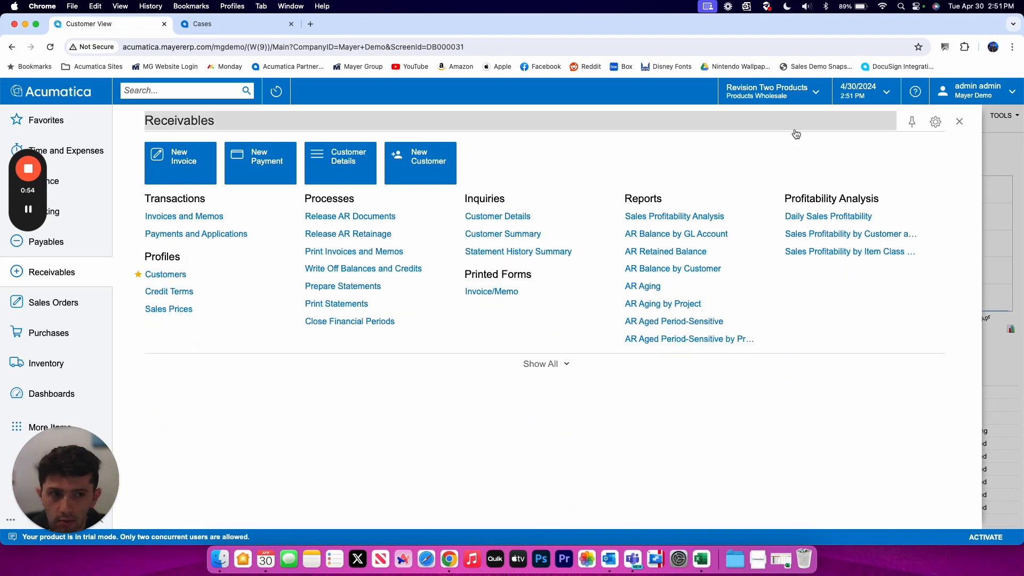
{"action": "left_click", "coordinate": [936, 124]}
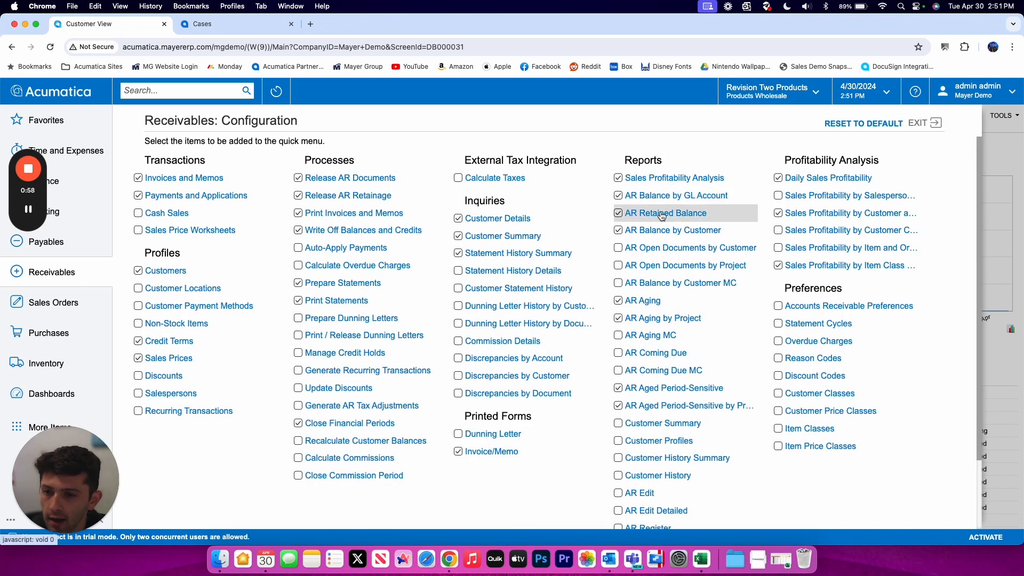
- Look through the Receivables configuration list and exit it without changes
{"action": "scroll", "coordinate": [165, 272], "scroll_direction": "down", "scroll_amount": 3}
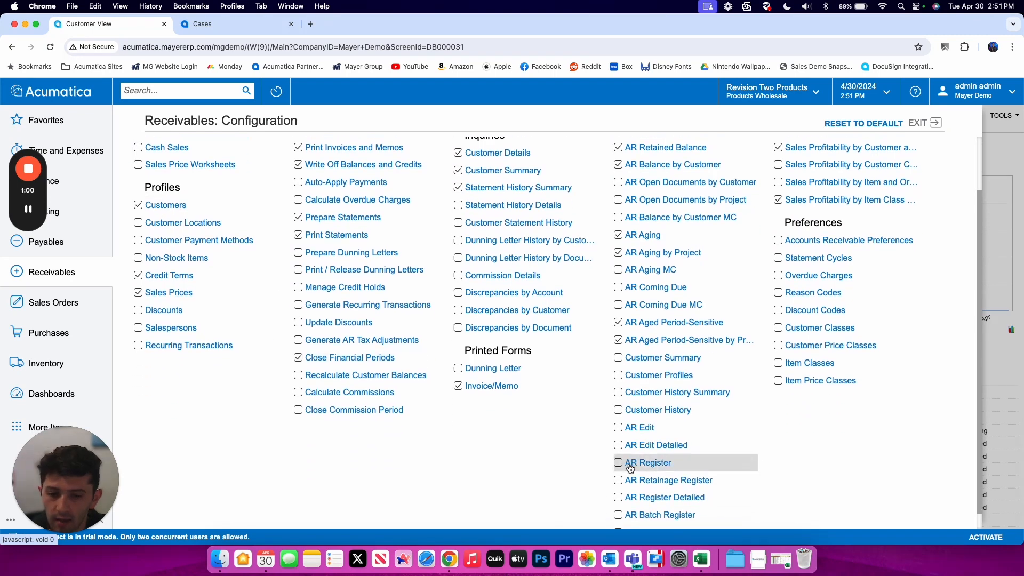
{"action": "scroll", "coordinate": [760, 199], "scroll_direction": "up", "scroll_amount": 3}
{"action": "left_click", "coordinate": [919, 123]}
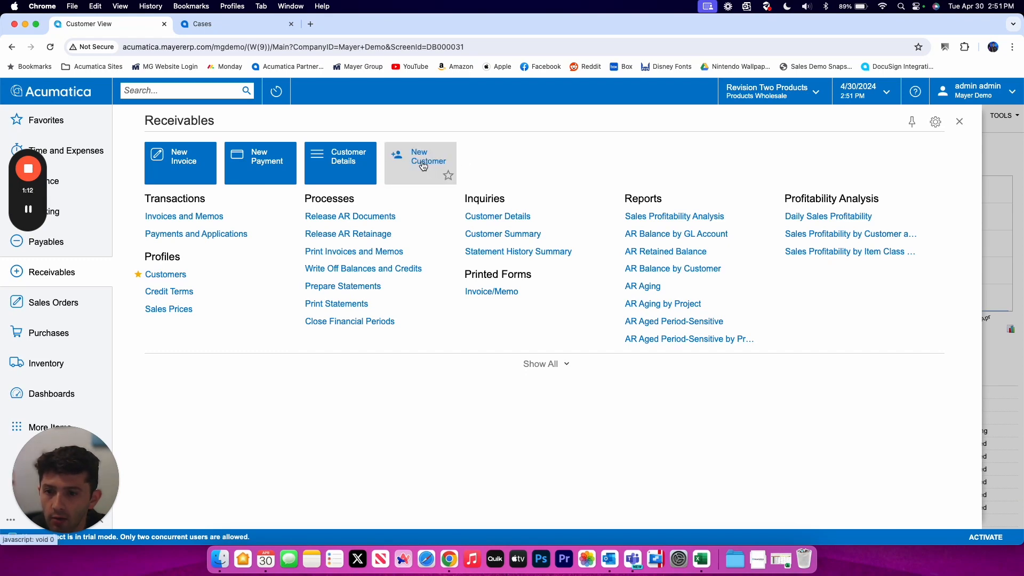
- Open the Customers list under Profiles in the Receivables workspace
{"action": "left_click", "coordinate": [171, 274]}
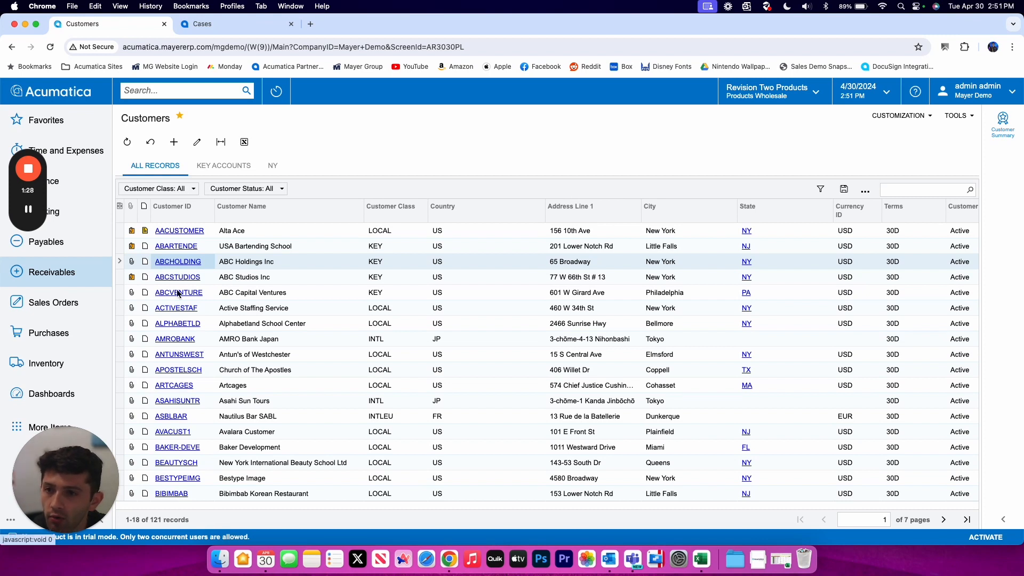
- Create a new customer record with Customer ID MAYER
{"action": "left_click", "coordinate": [173, 147]}
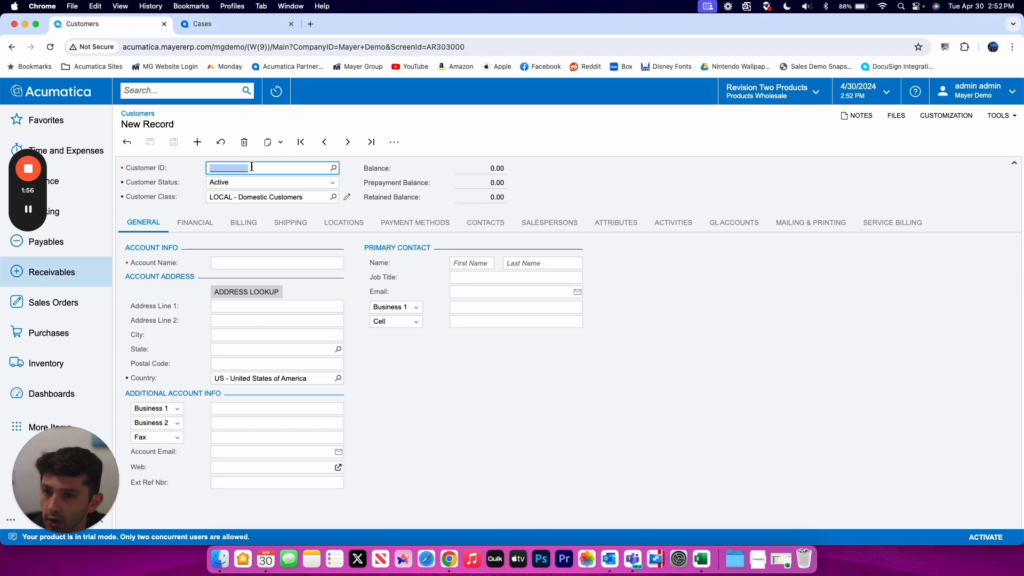
{"action": "key", "text": "BackSpace"}
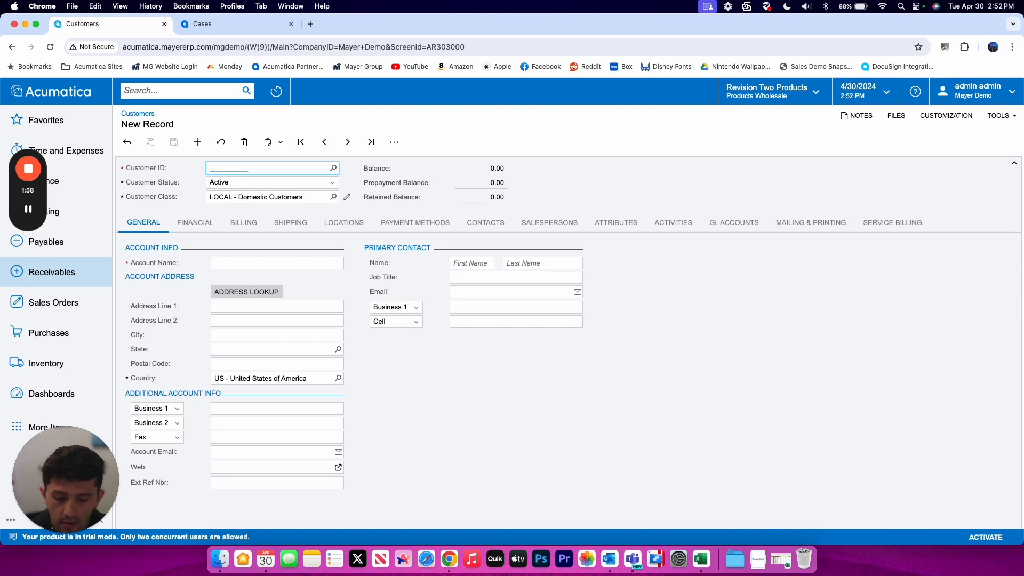
{"action": "type", "text": "MAYER"}
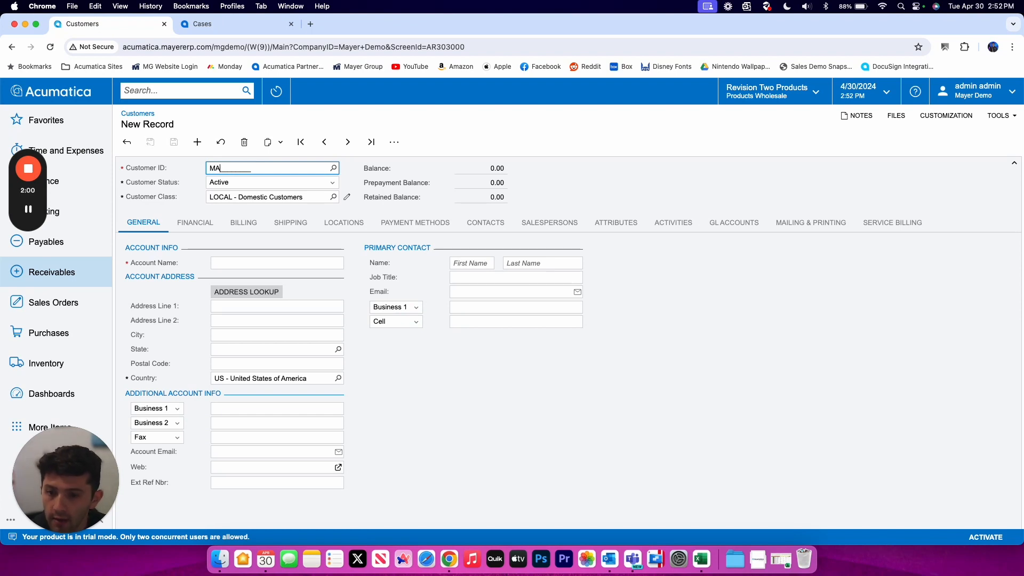
{"action": "key", "text": "Tab"}
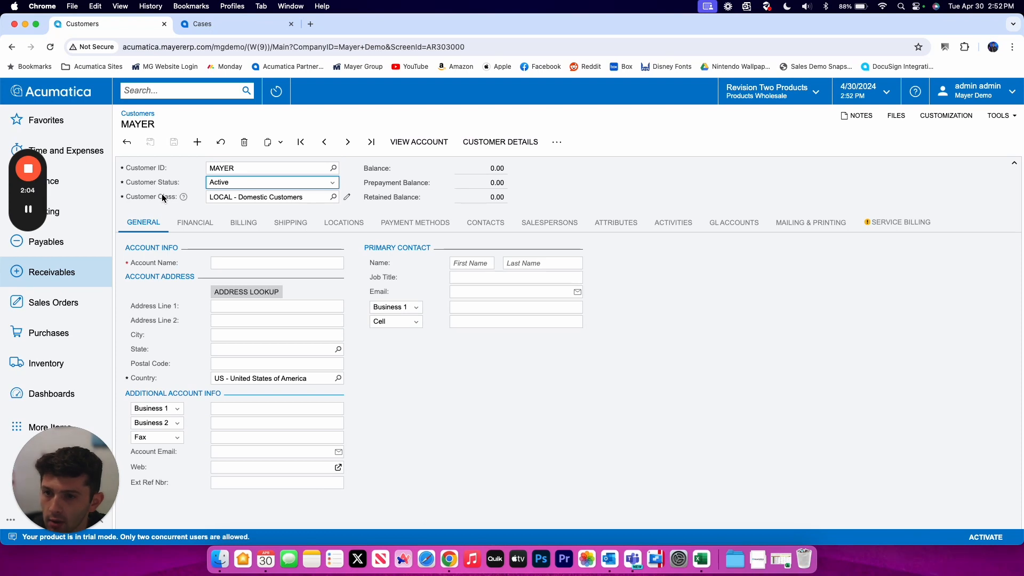
- Keep status Active, browse the customer classes without changing from LOCAL, and open the LOCAL class settings
{"action": "left_click", "coordinate": [284, 187]}
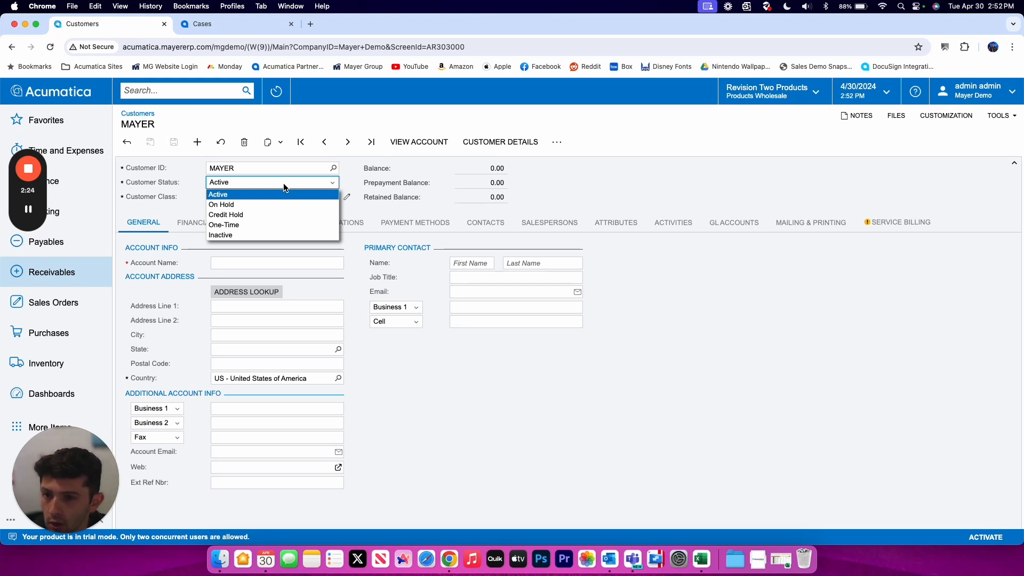
{"action": "left_click", "coordinate": [283, 184]}
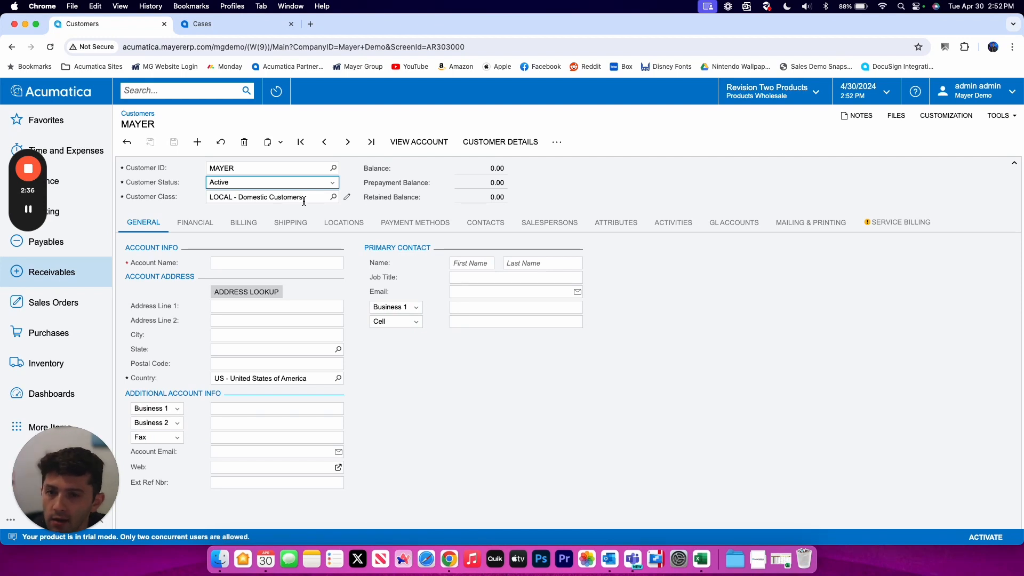
{"action": "left_click", "coordinate": [334, 198]}
{"action": "left_click_drag", "start_coordinate": [338, 214], "coordinate": [421, 142]}
{"action": "left_click_drag", "start_coordinate": [398, 307], "coordinate": [423, 317]}
{"action": "left_click", "coordinate": [428, 294]}
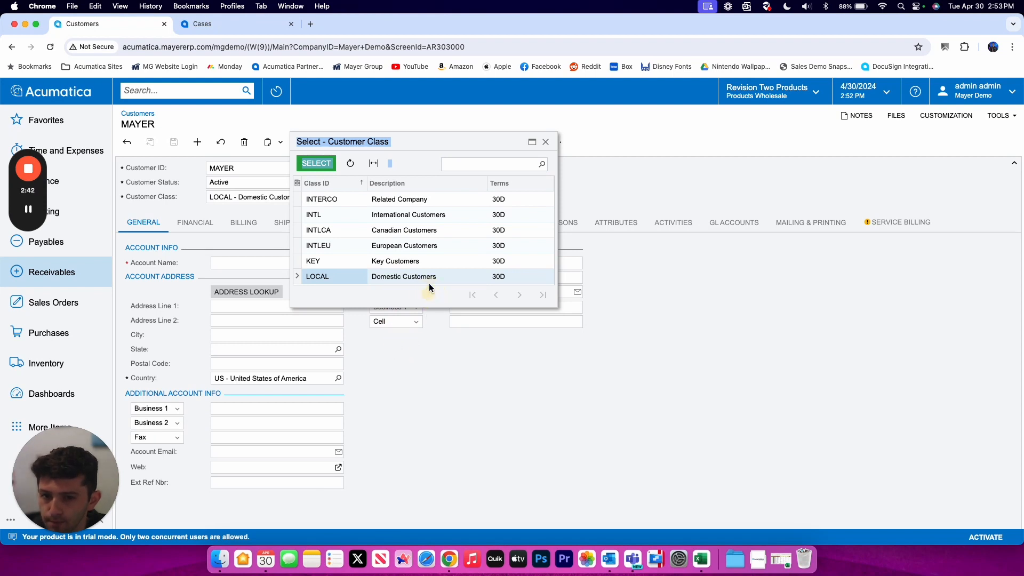
{"action": "left_click", "coordinate": [434, 209]}
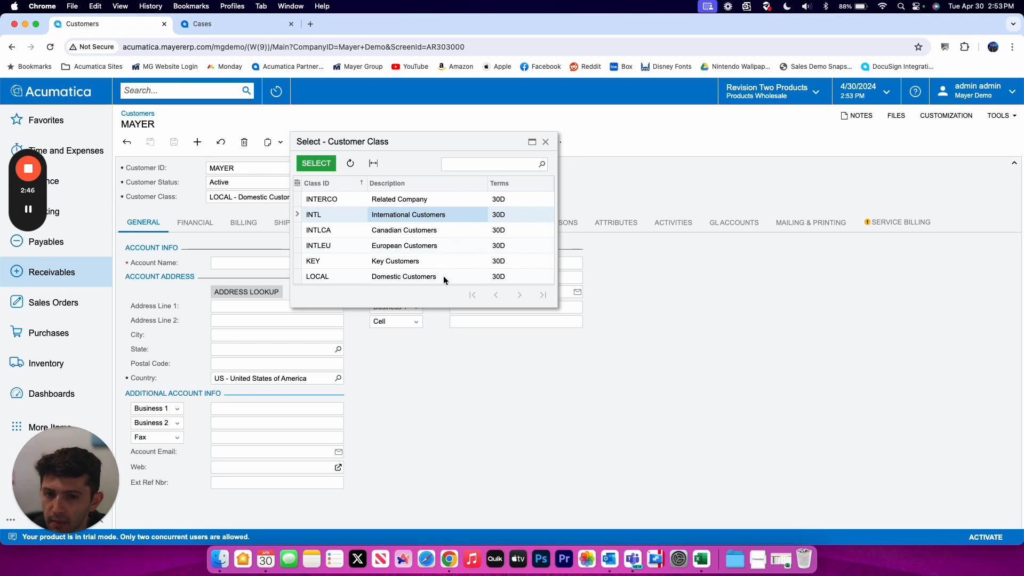
{"action": "left_click", "coordinate": [545, 142]}
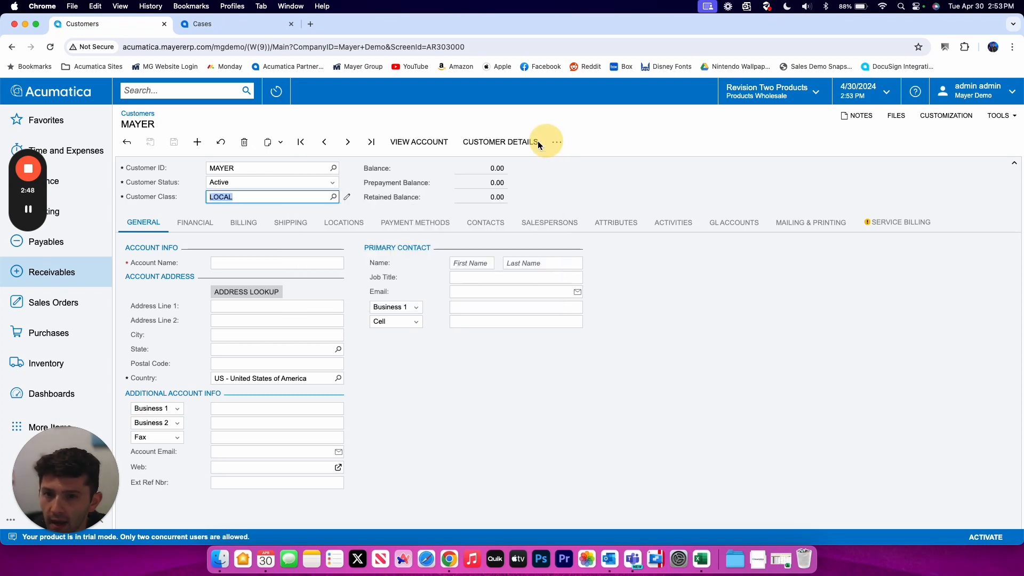
{"action": "left_click", "coordinate": [346, 198]}
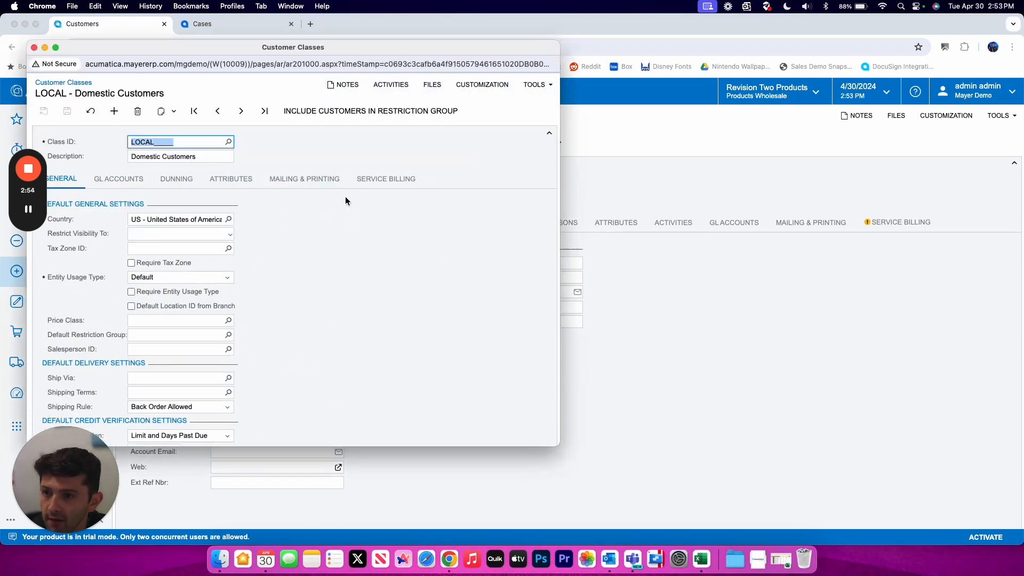
- Confirm US - United States of America as the LOCAL class's default country
{"action": "left_click_drag", "start_coordinate": [193, 51], "coordinate": [234, 65]}
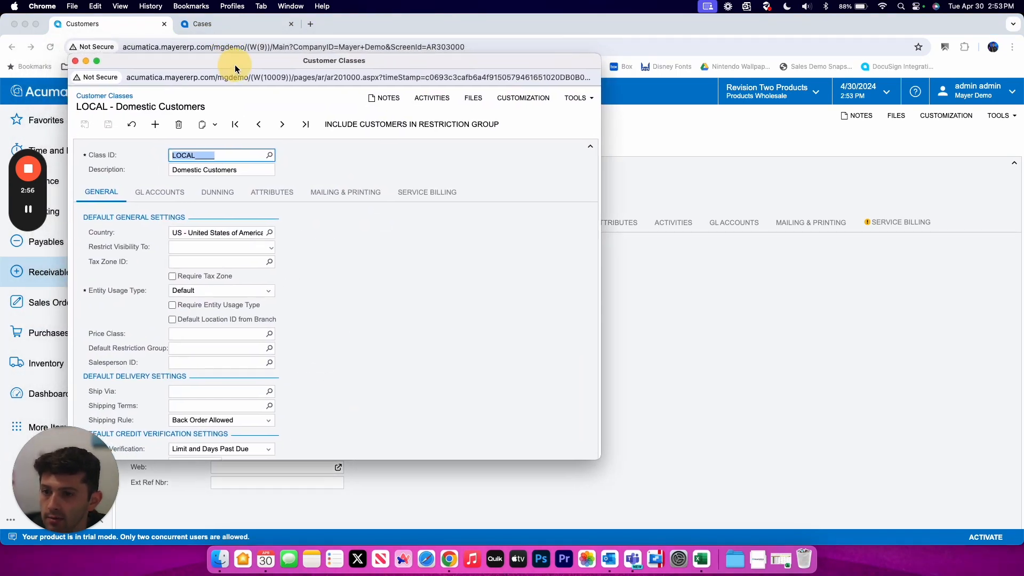
{"action": "scroll", "coordinate": [251, 138], "scroll_direction": "down", "scroll_amount": 1}
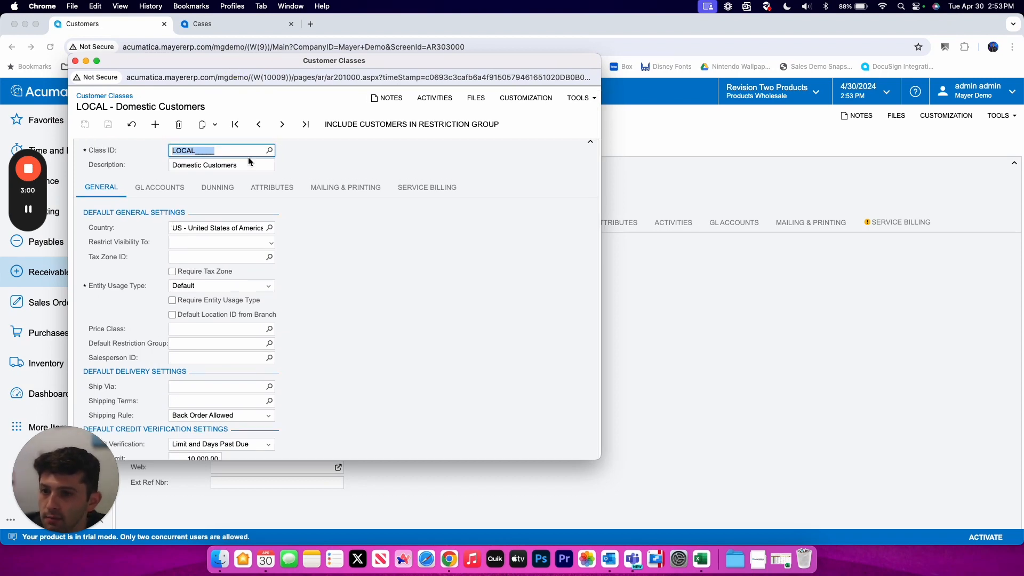
{"action": "left_click", "coordinate": [222, 230]}
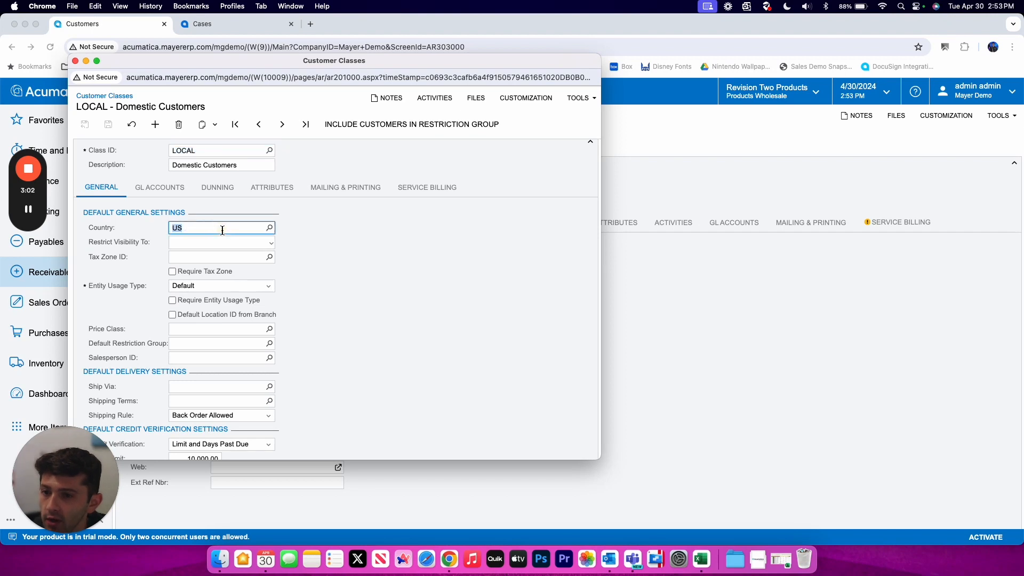
{"action": "left_click", "coordinate": [123, 290]}
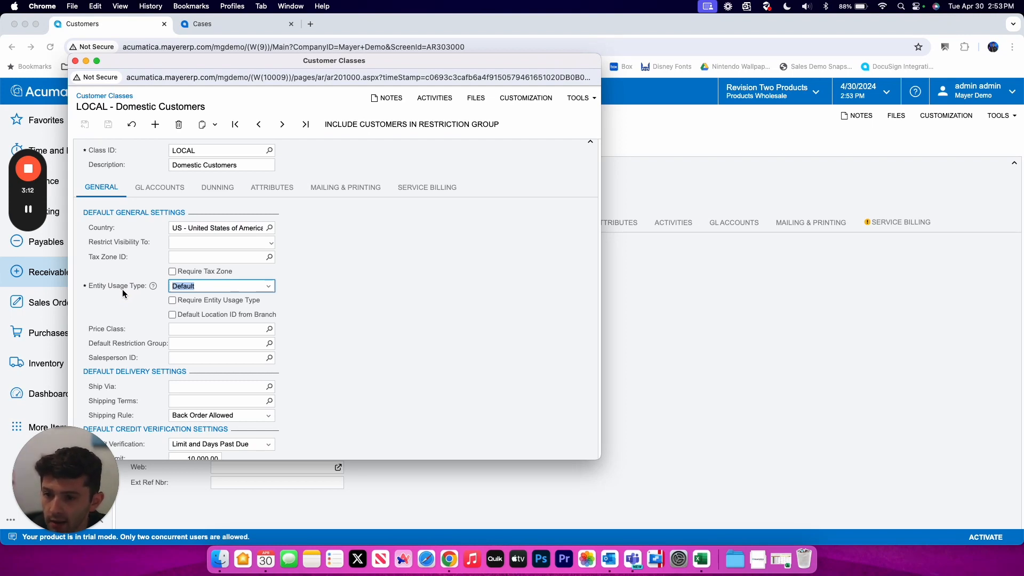
- Review the LOCAL class's General settings and its GL accounts (AR 11000, sales 40000)
{"action": "scroll", "coordinate": [123, 289], "scroll_direction": "down", "scroll_amount": 5}
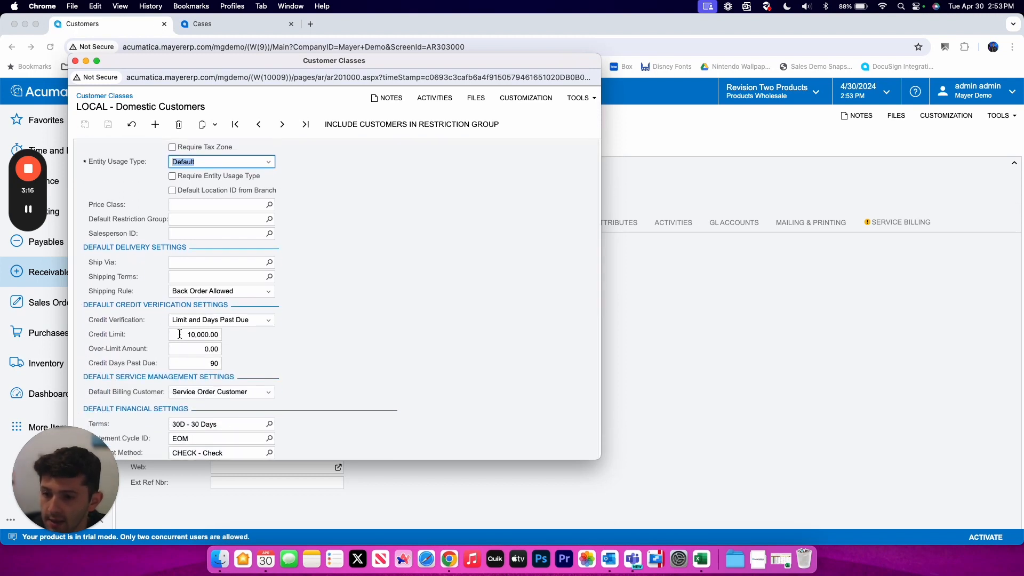
{"action": "scroll", "coordinate": [180, 334], "scroll_direction": "down", "scroll_amount": 1}
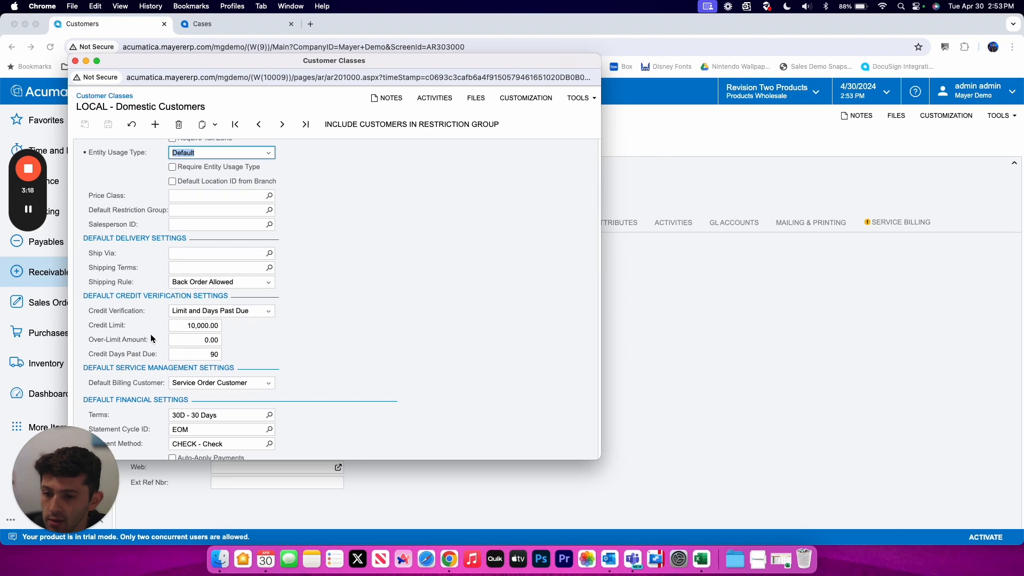
{"action": "scroll", "coordinate": [153, 346], "scroll_direction": "down", "scroll_amount": 3}
{"action": "scroll", "coordinate": [219, 343], "scroll_direction": "down", "scroll_amount": 1}
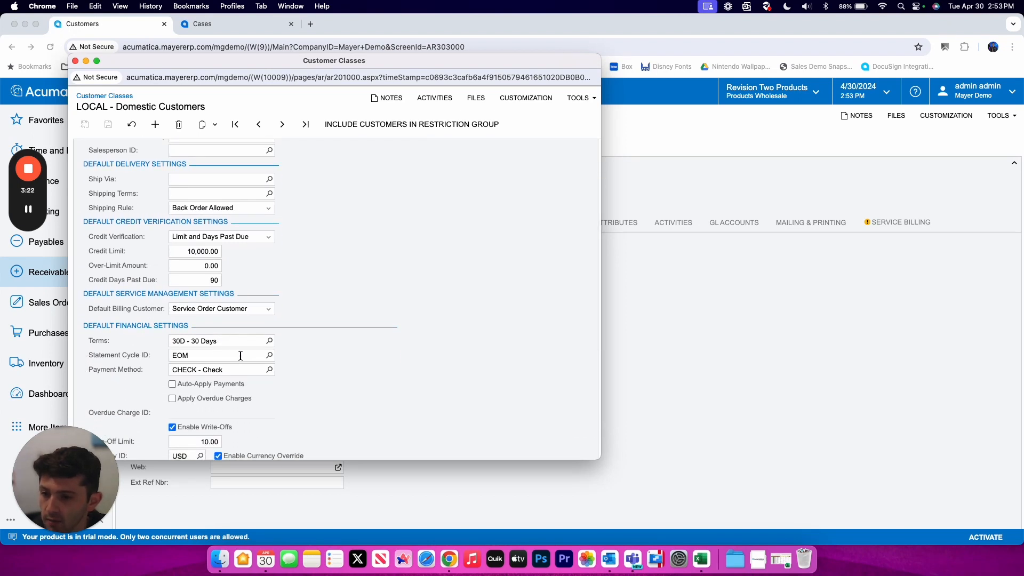
{"action": "scroll", "coordinate": [241, 356], "scroll_direction": "down", "scroll_amount": 1}
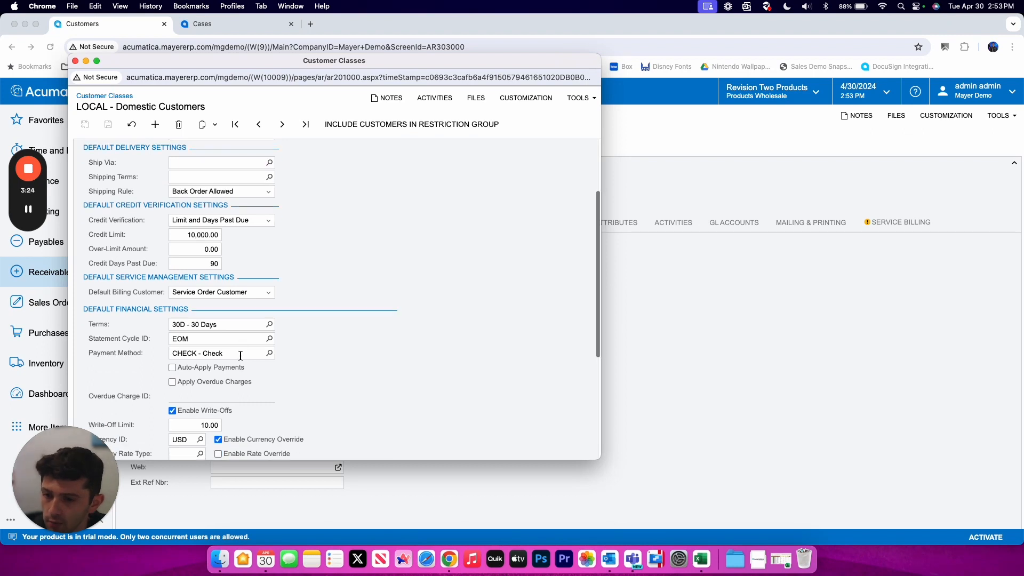
{"action": "scroll", "coordinate": [242, 355], "scroll_direction": "down", "scroll_amount": 3}
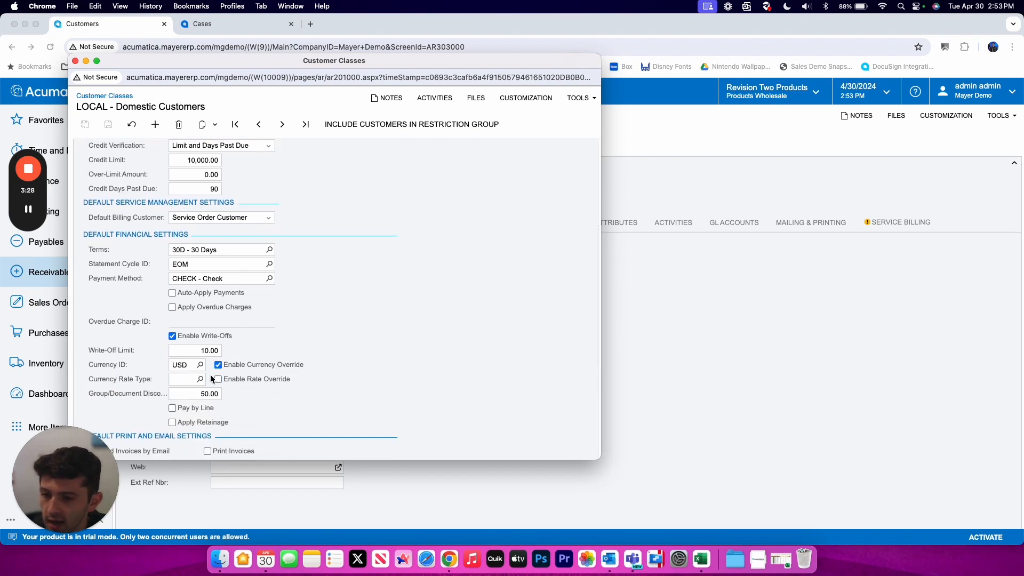
{"action": "scroll", "coordinate": [210, 374], "scroll_direction": "down", "scroll_amount": 4}
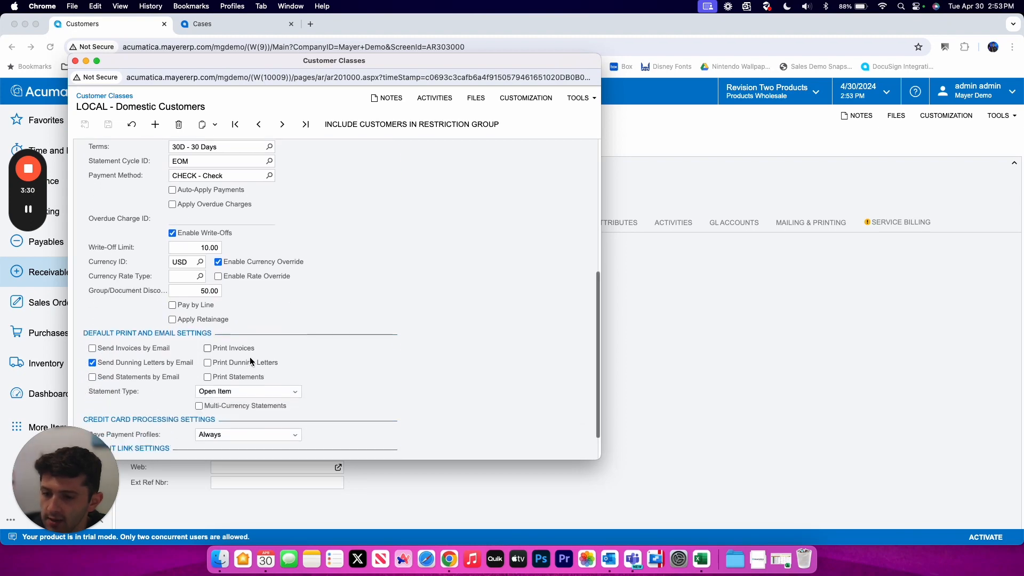
{"action": "scroll", "coordinate": [250, 357], "scroll_direction": "down", "scroll_amount": 2}
{"action": "scroll", "coordinate": [275, 318], "scroll_direction": "up", "scroll_amount": 8}
{"action": "scroll", "coordinate": [275, 318], "scroll_direction": "up", "scroll_amount": 10}
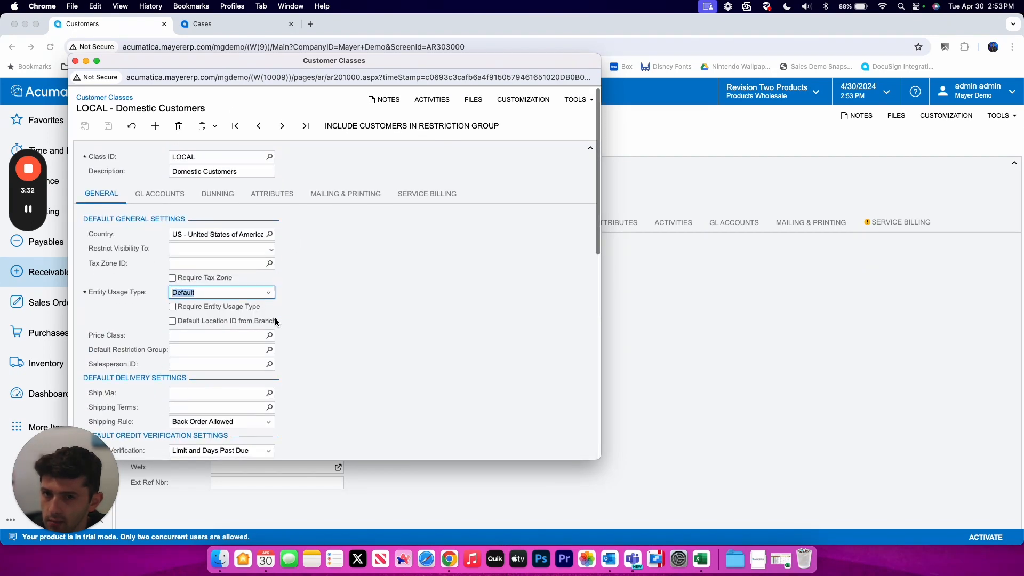
{"action": "left_click", "coordinate": [161, 193]}
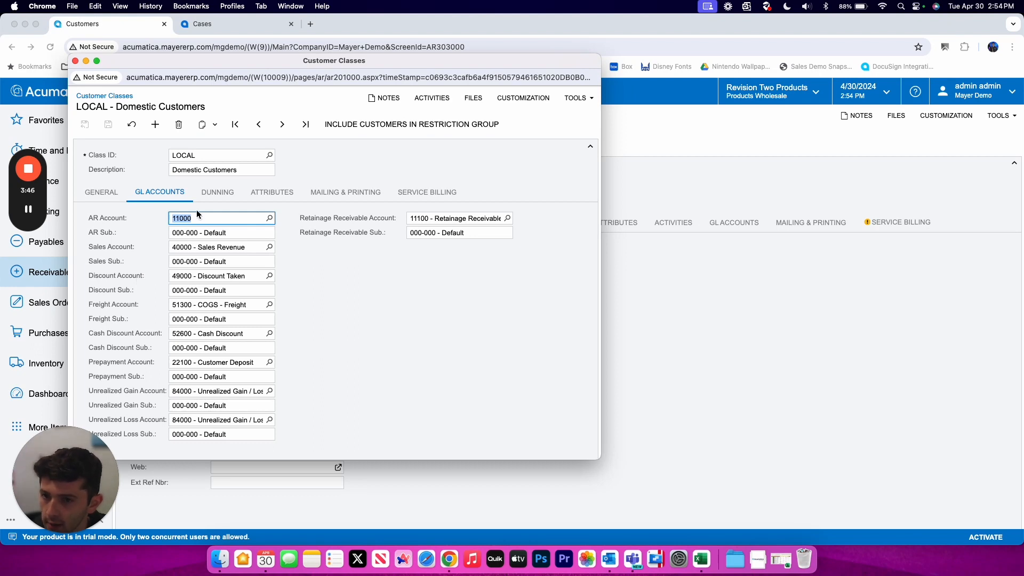
- Browse the available attributes on the LOCAL class's Attributes tab without adding one
{"action": "left_click", "coordinate": [266, 195]}
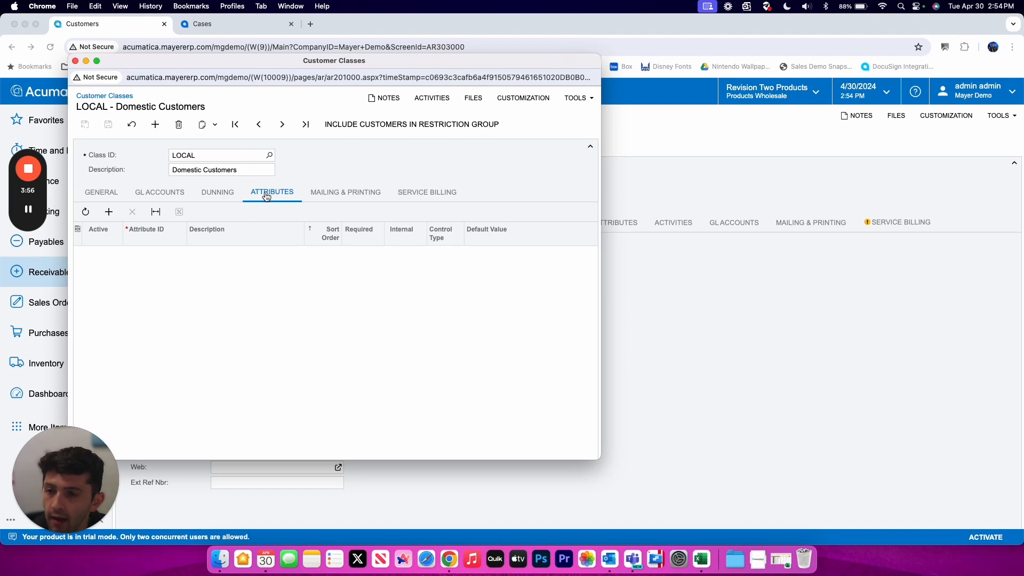
{"action": "left_click", "coordinate": [109, 212]}
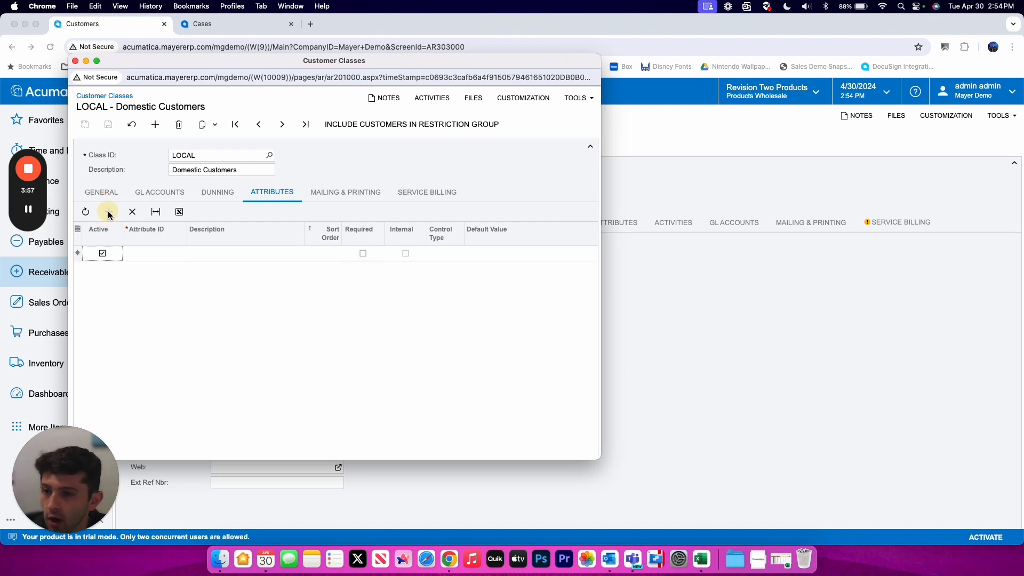
{"action": "left_click", "coordinate": [153, 254]}
{"action": "left_click", "coordinate": [190, 253]}
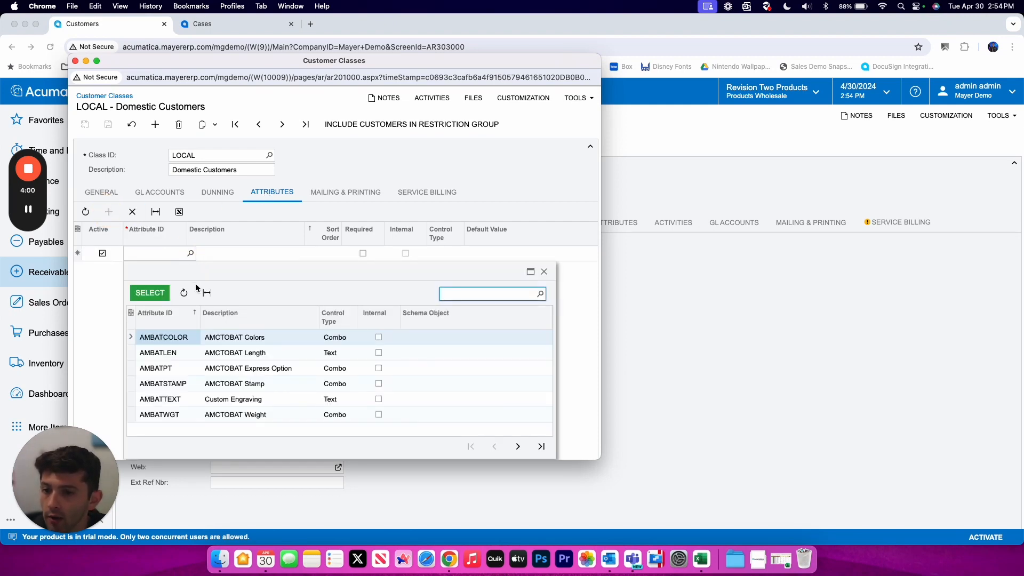
{"action": "left_click_drag", "start_coordinate": [235, 273], "coordinate": [234, 197]}
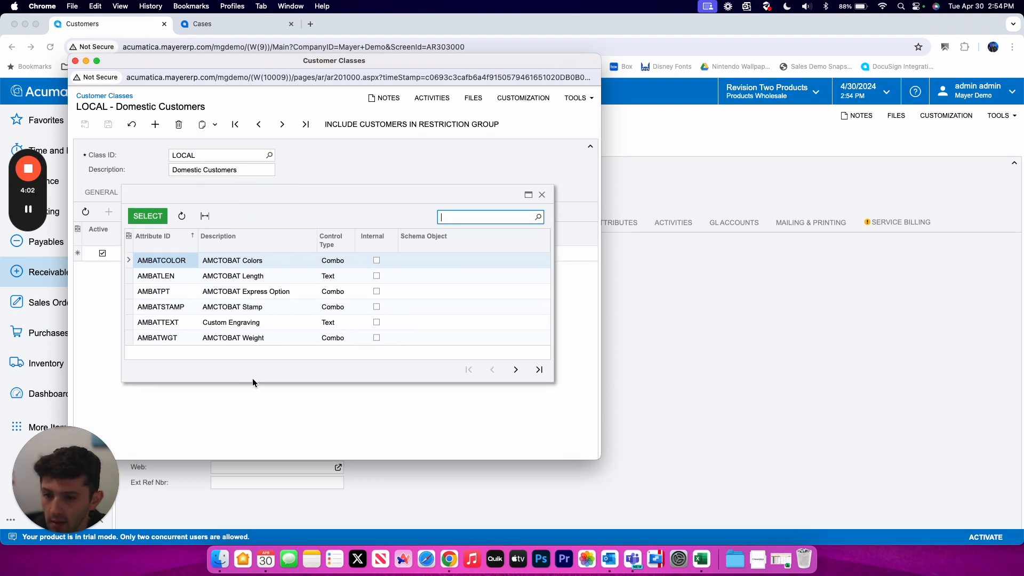
{"action": "left_click_drag", "start_coordinate": [253, 383], "coordinate": [254, 449]}
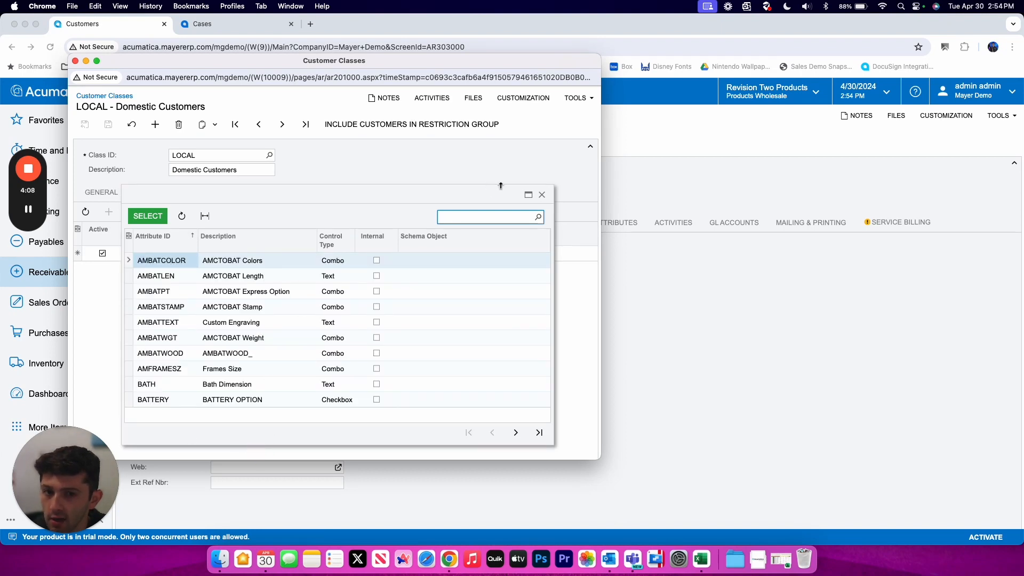
{"action": "left_click", "coordinate": [541, 195]}
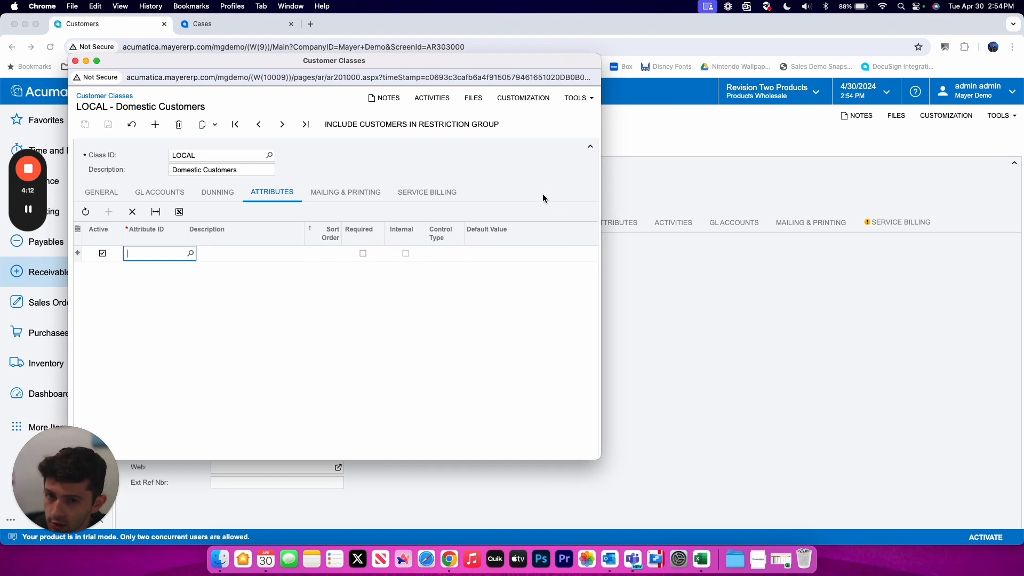
- Review the class's Mailing & Printing settings and close the Customer Classes window
{"action": "left_click", "coordinate": [345, 193]}
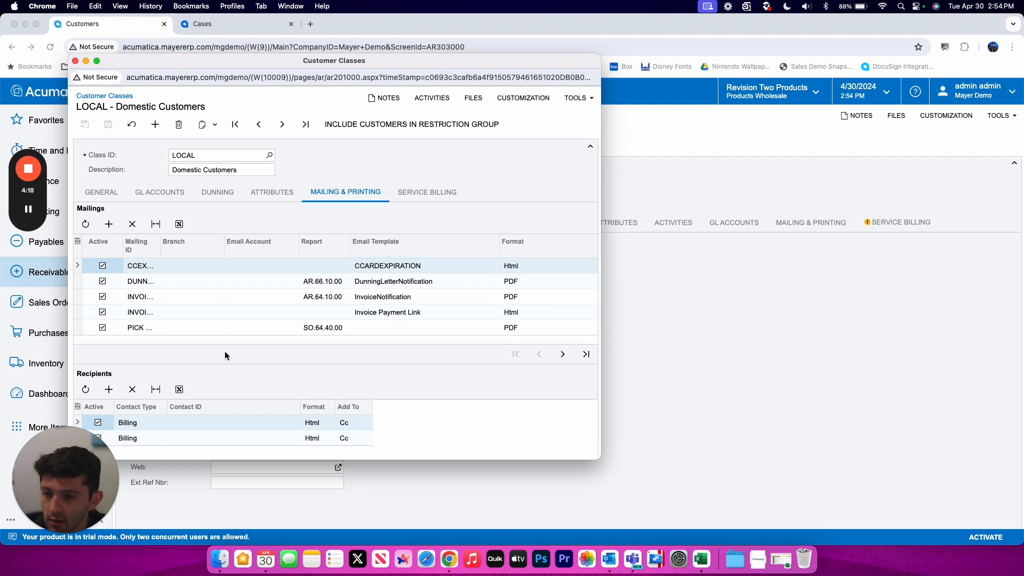
{"action": "scroll", "coordinate": [224, 354], "scroll_direction": "down", "scroll_amount": 2}
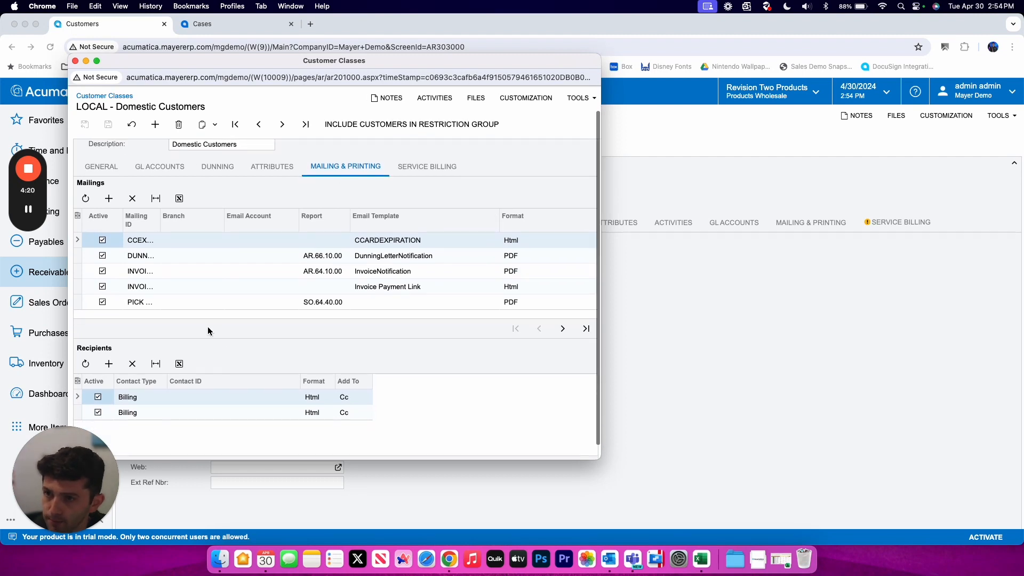
{"action": "left_click", "coordinate": [75, 61]}
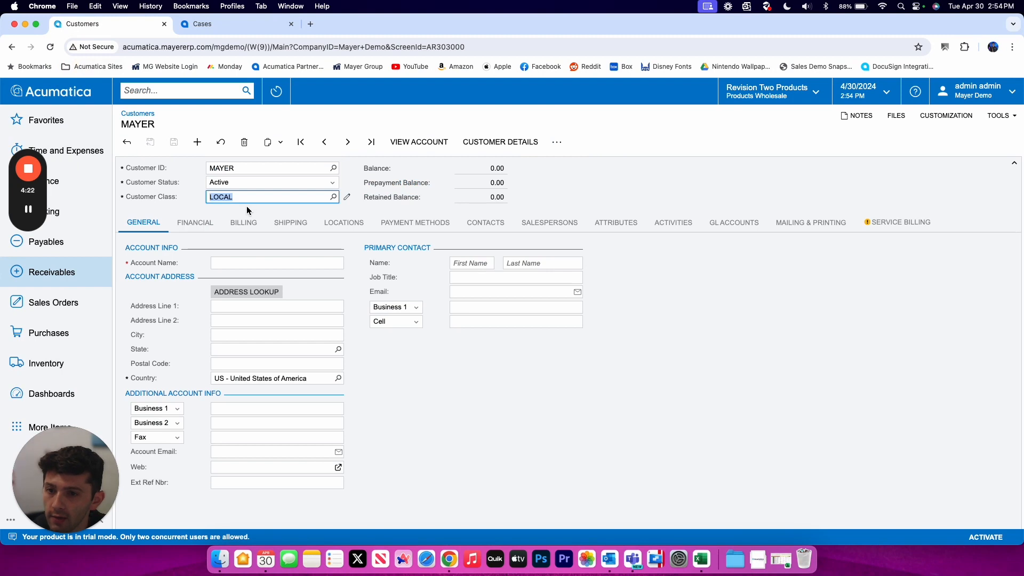
- Select the LOCAL Domestic Customers class and enter account name Mayer Demo
{"action": "left_click", "coordinate": [334, 197]}
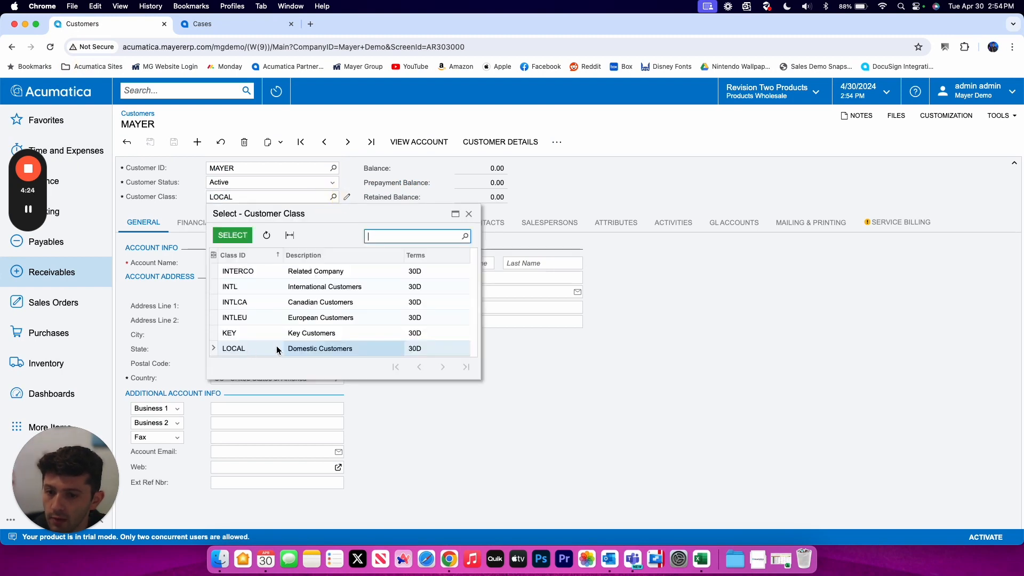
{"action": "double_click", "coordinate": [318, 349]}
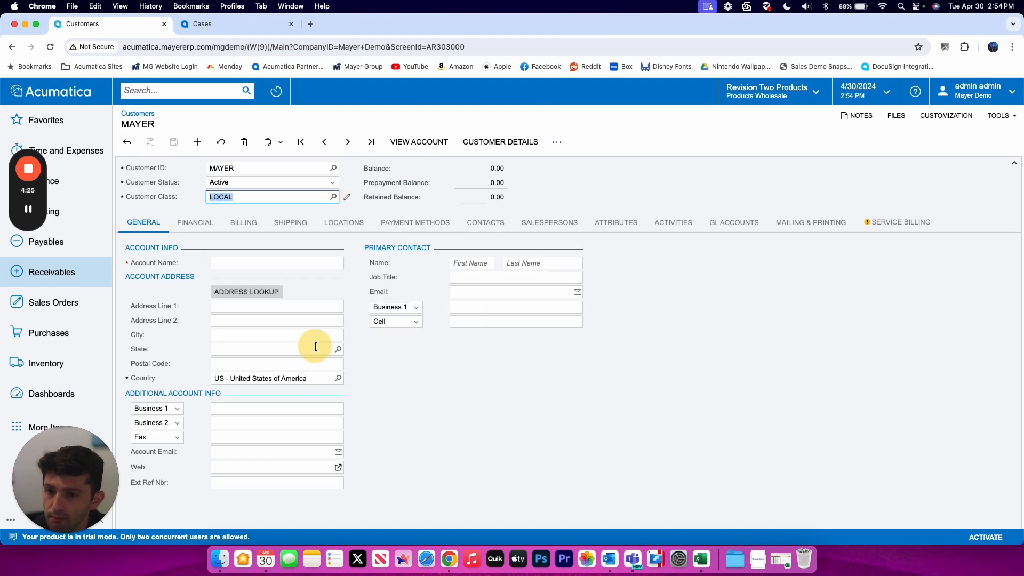
{"action": "left_click", "coordinate": [245, 263]}
{"action": "left_click", "coordinate": [162, 275]}
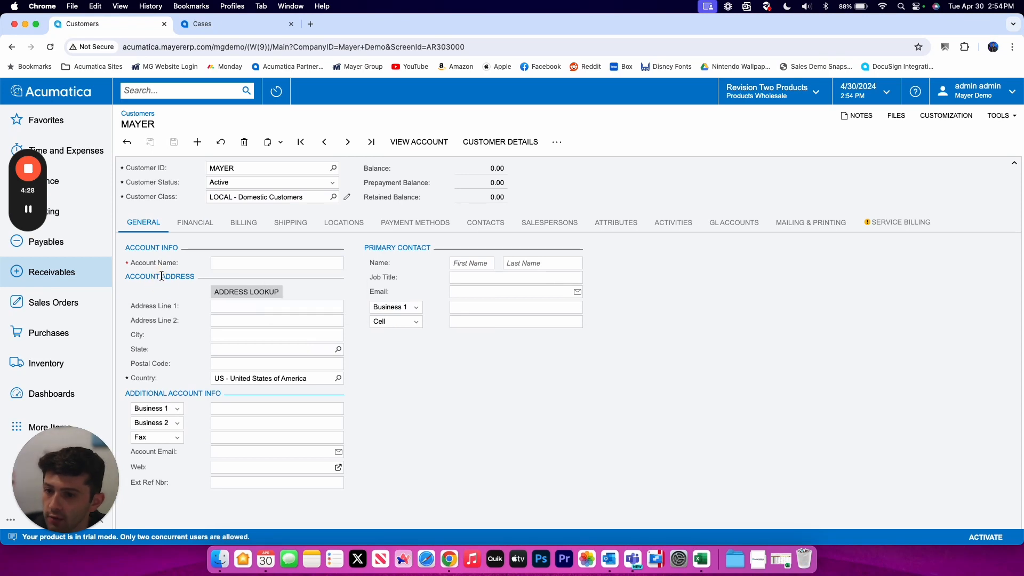
{"action": "left_click", "coordinate": [214, 267]}
{"action": "type", "text": "Mayer Demo"}
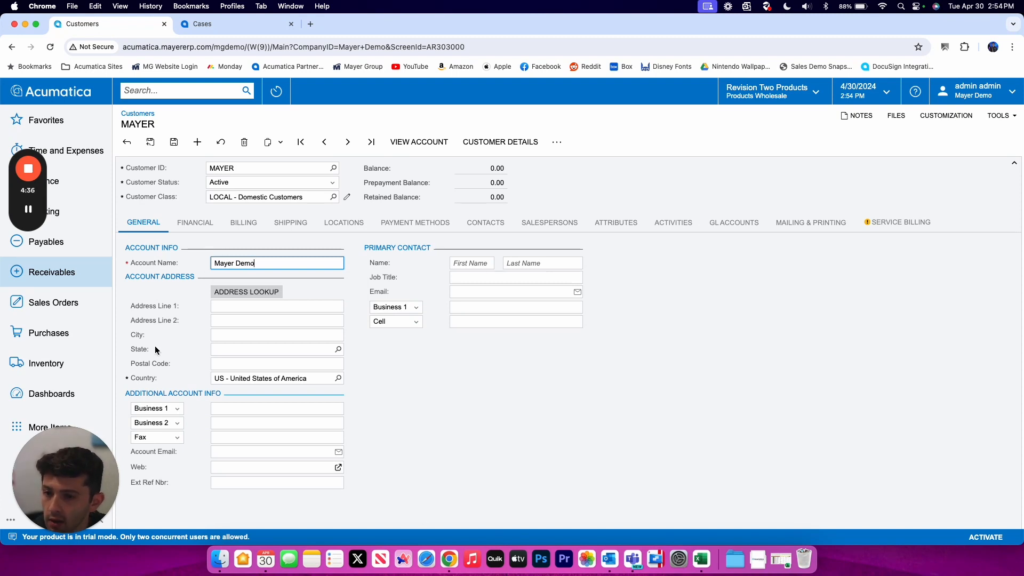
{"action": "left_click", "coordinate": [169, 342]}
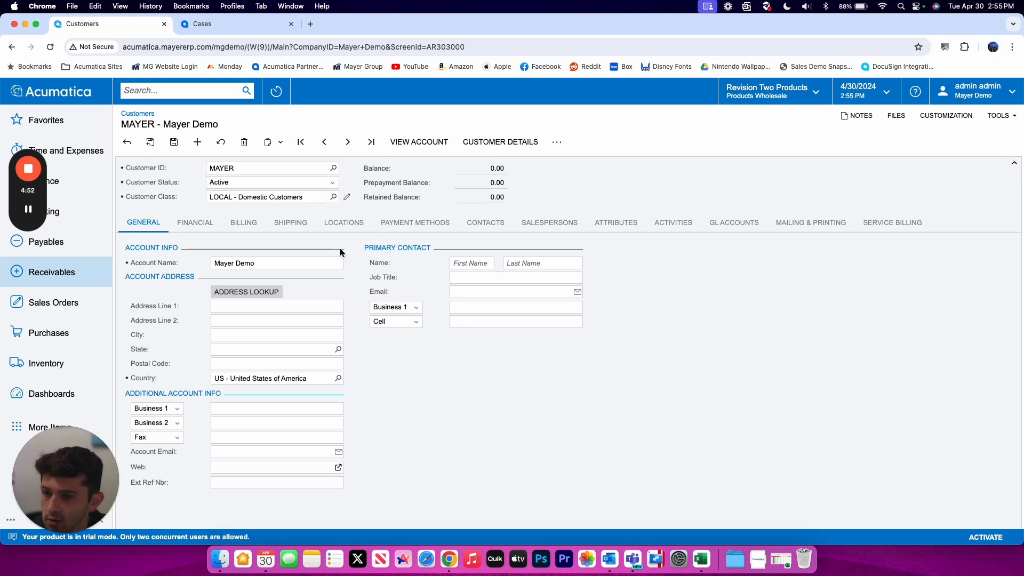
- Fill in the account address: street line, city Winter Garden, state FL, postal code 34786
{"action": "left_click", "coordinate": [223, 310]}
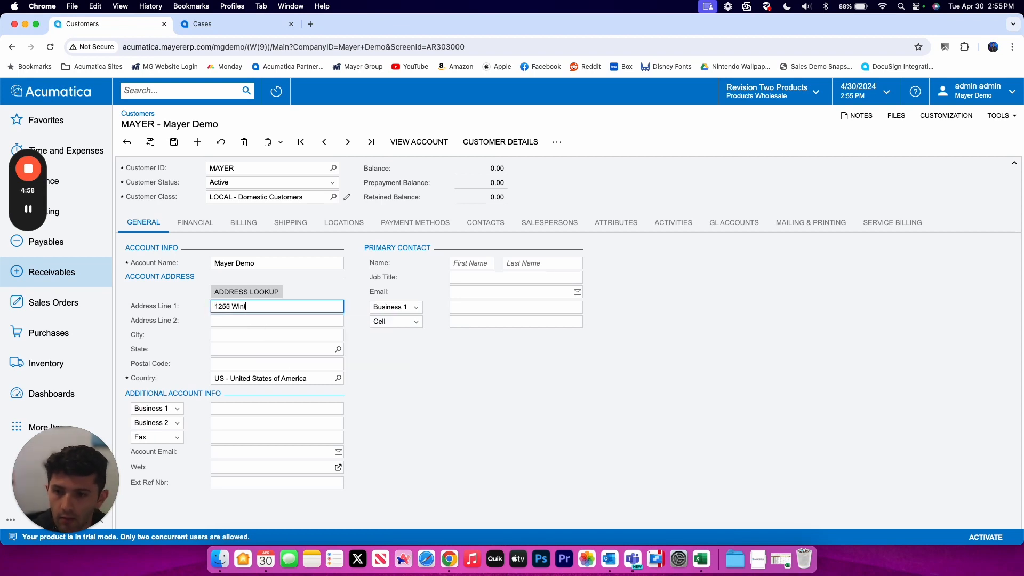
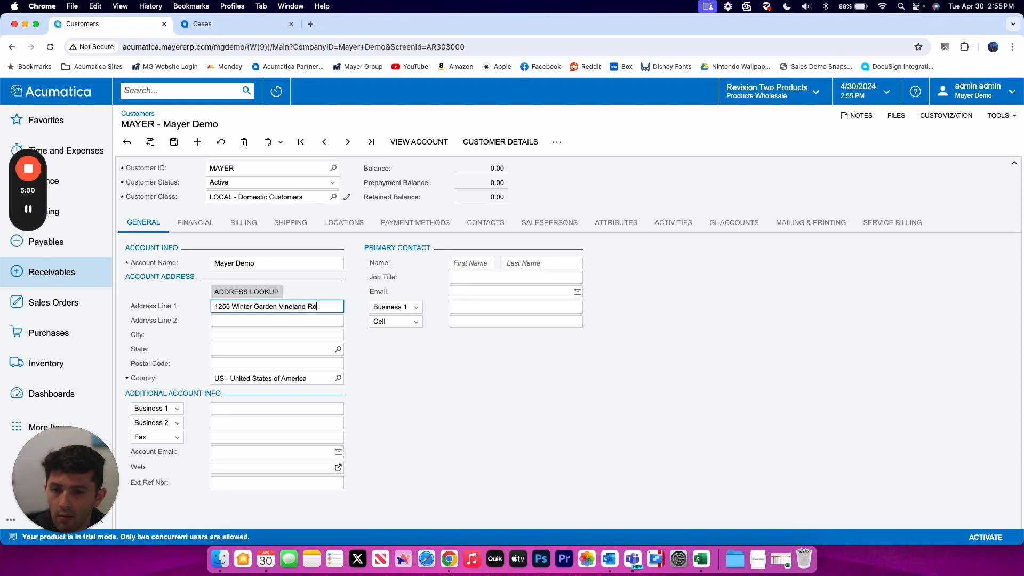
{"action": "key", "text": "Tab"}
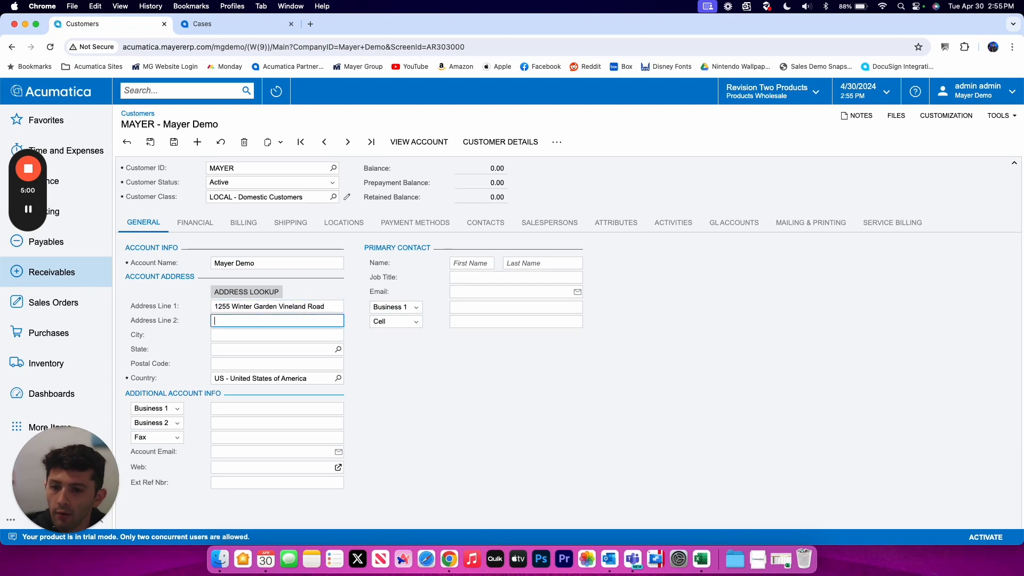
{"action": "left_click", "coordinate": [231, 336]}
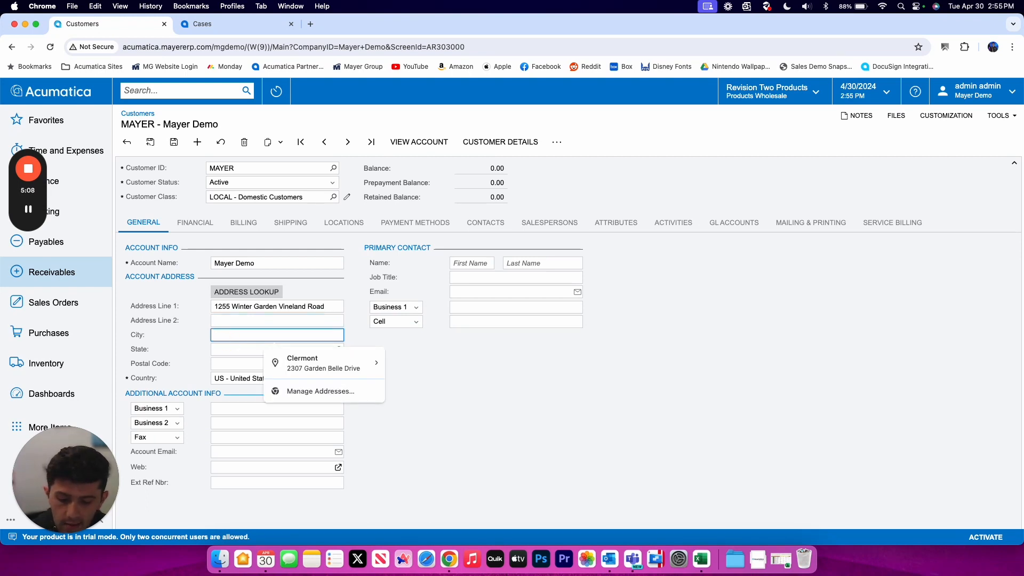
{"action": "type", "text": "Winter Garden"}
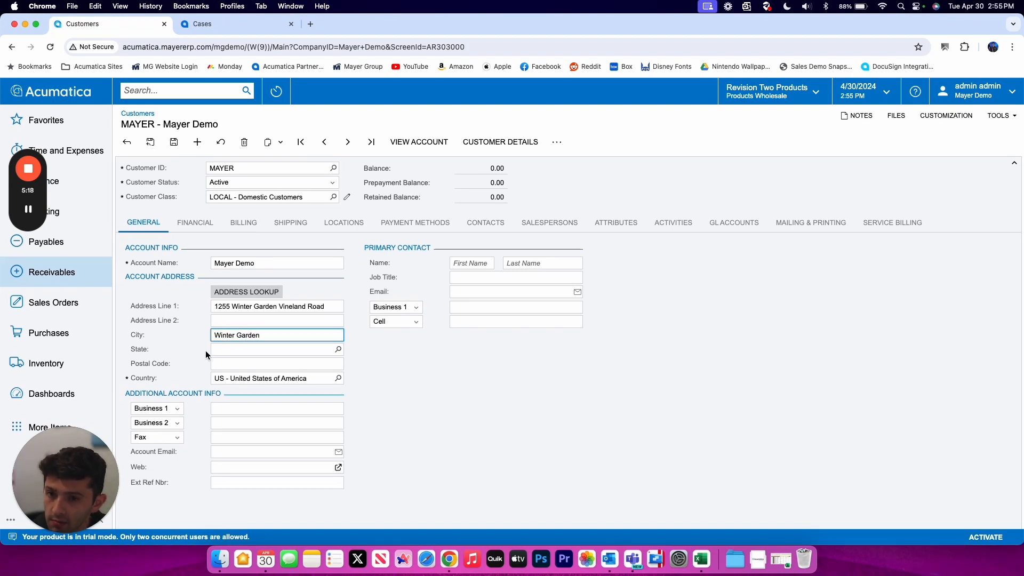
{"action": "left_click", "coordinate": [225, 350]}
{"action": "type", "text": "FL"}
{"action": "key", "text": "Tab"}
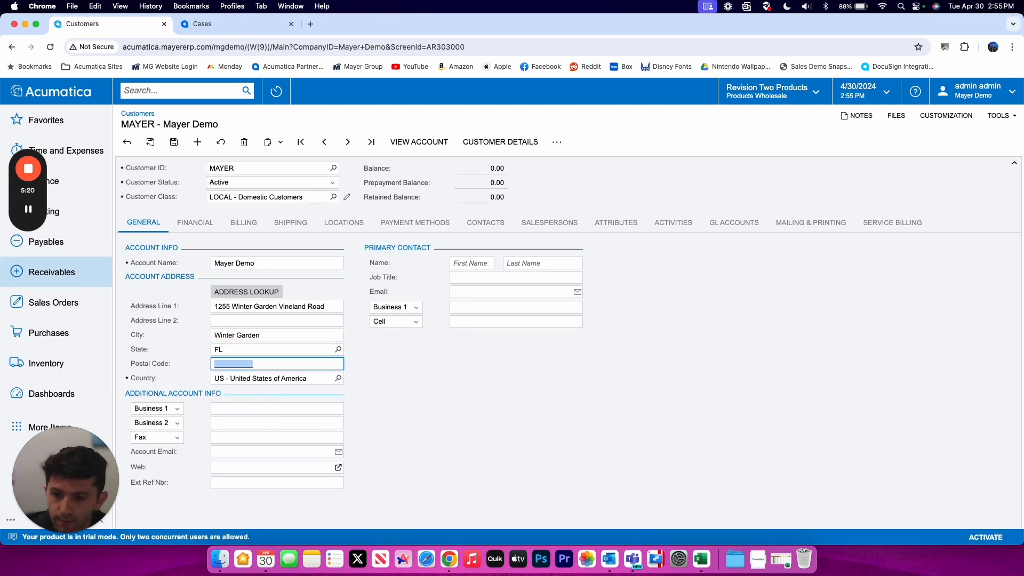
{"action": "type", "text": "34786"}
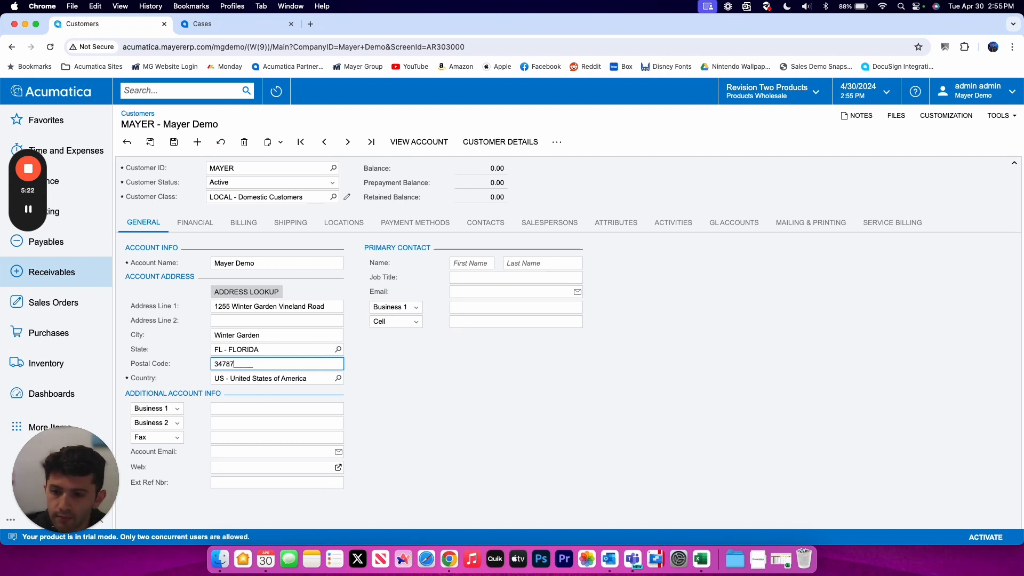
{"action": "left_click", "coordinate": [167, 343]}
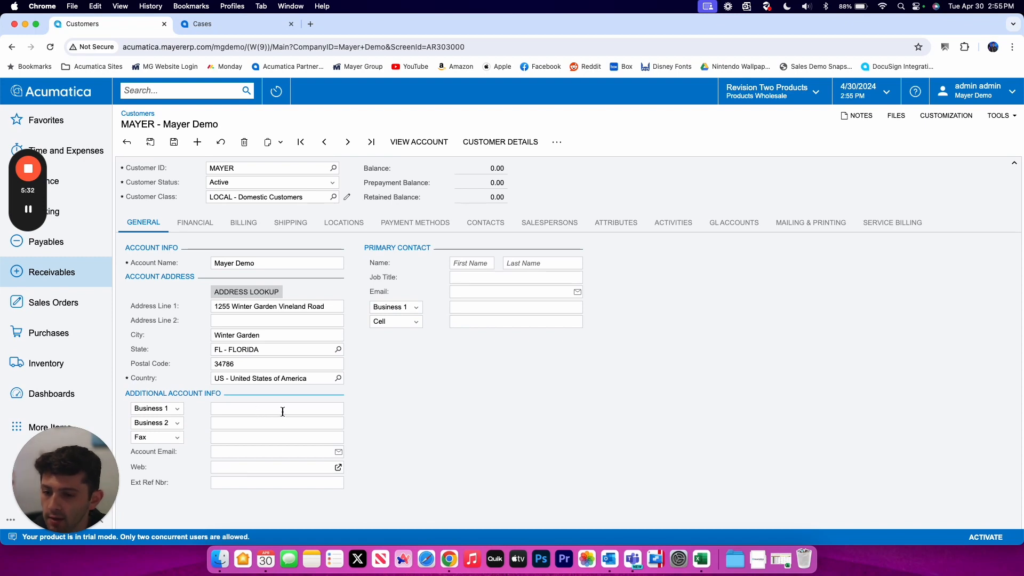
{"action": "left_click", "coordinate": [239, 453]}
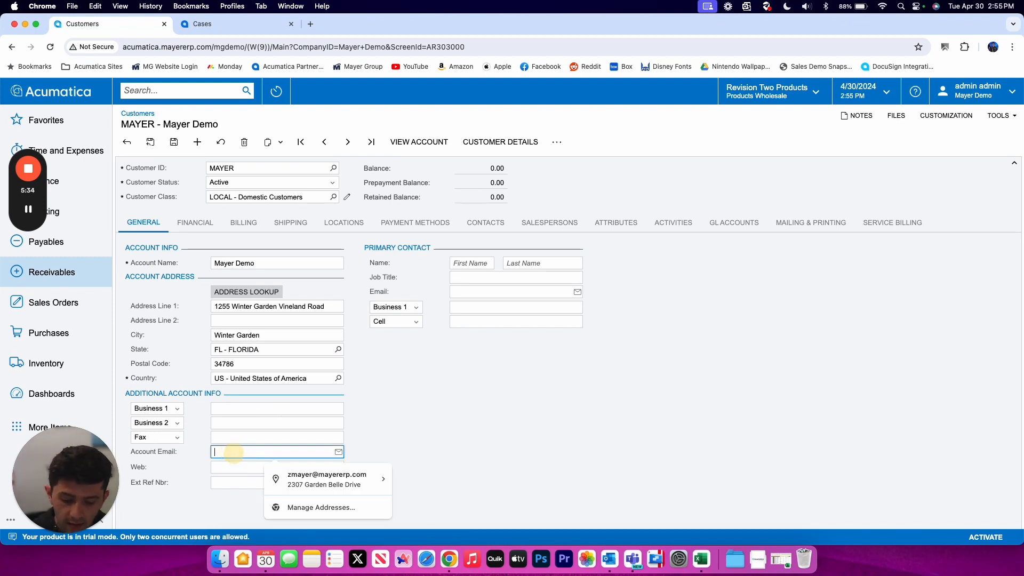
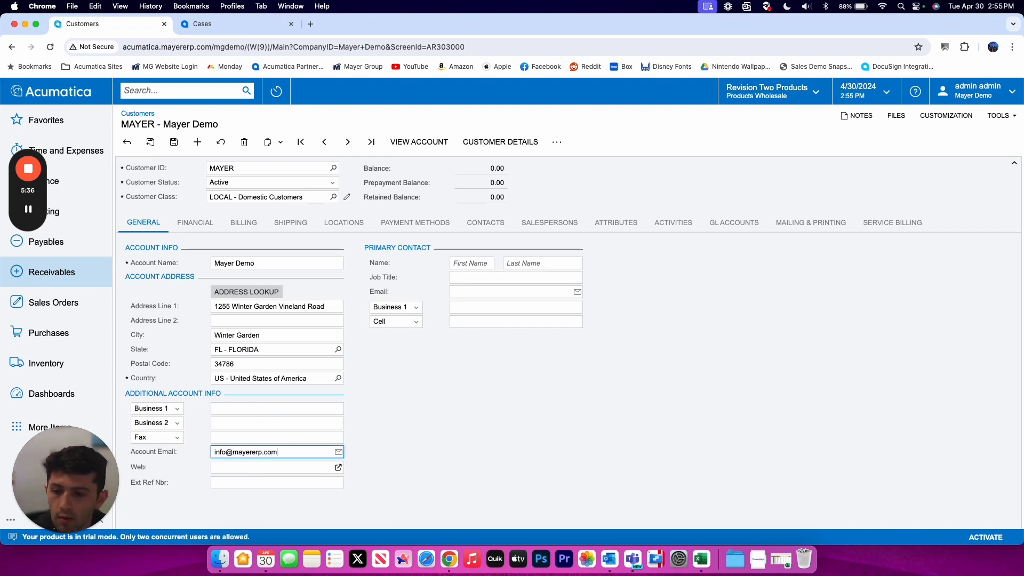
{"action": "left_click", "coordinate": [229, 468]}
{"action": "type", "text": "www"}
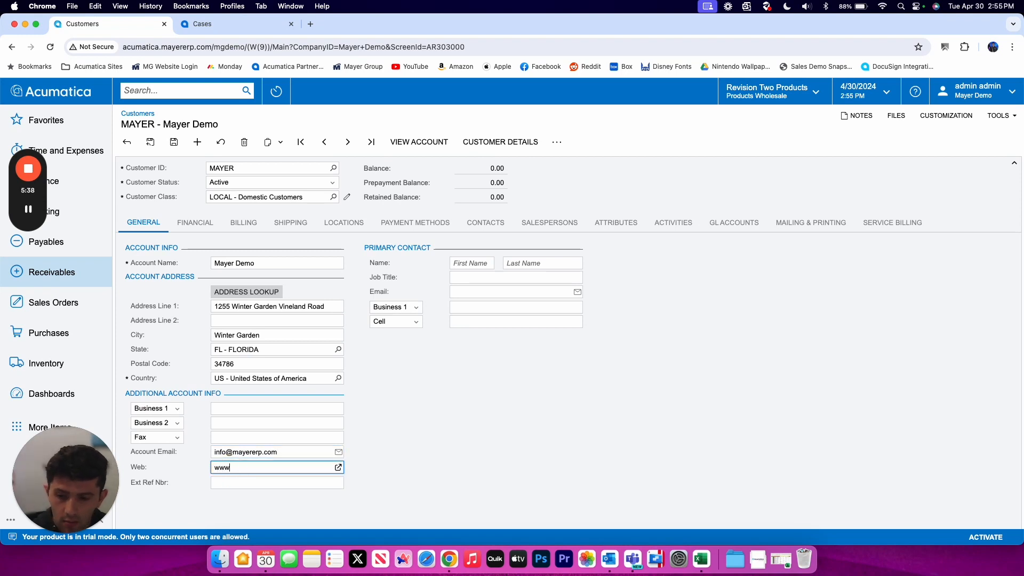
{"action": "type", "text": ".mayererp.com"}
{"action": "left_click", "coordinate": [458, 444]}
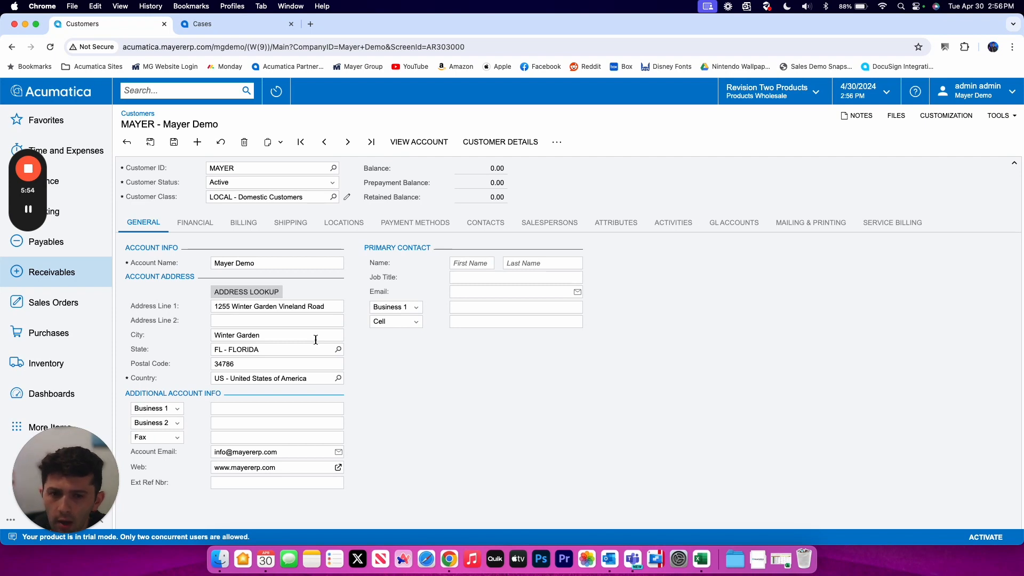
- Enter the primary contact's first name, last name and e-mail, leaving the phone empty
{"action": "left_click", "coordinate": [457, 262]}
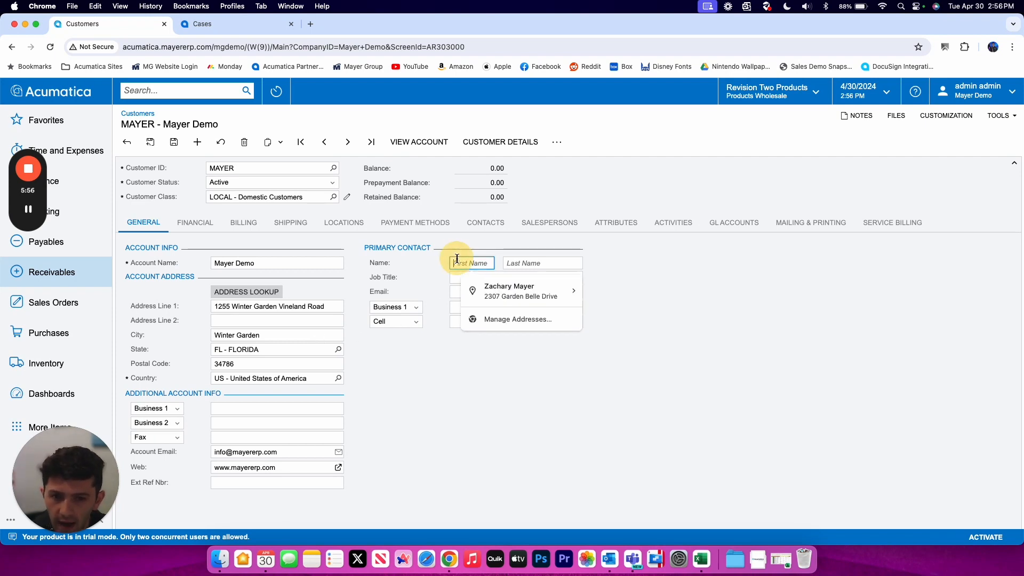
{"action": "key", "text": "Tab"}
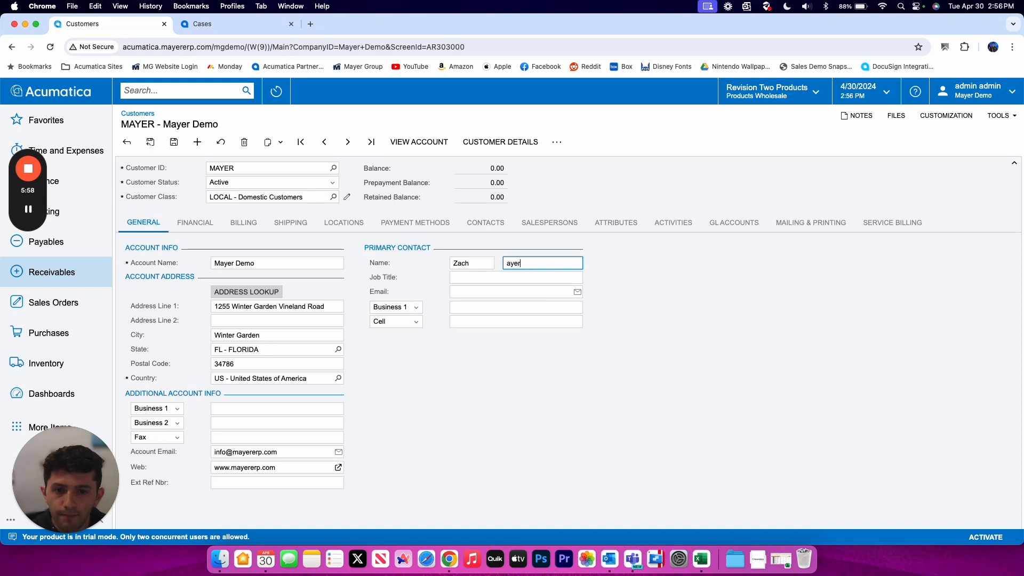
{"action": "left_click", "coordinate": [394, 267]}
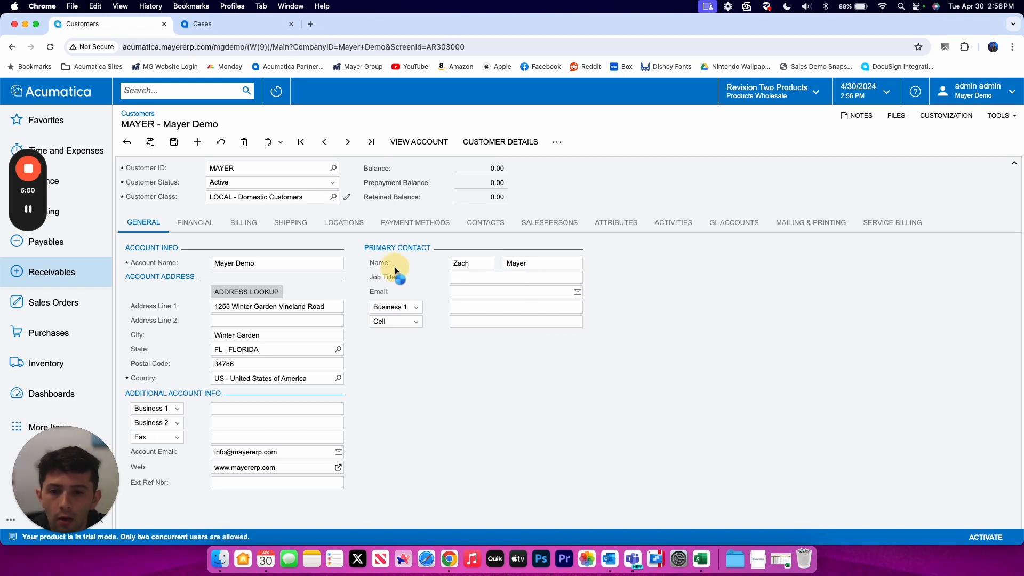
{"action": "left_click", "coordinate": [466, 289]}
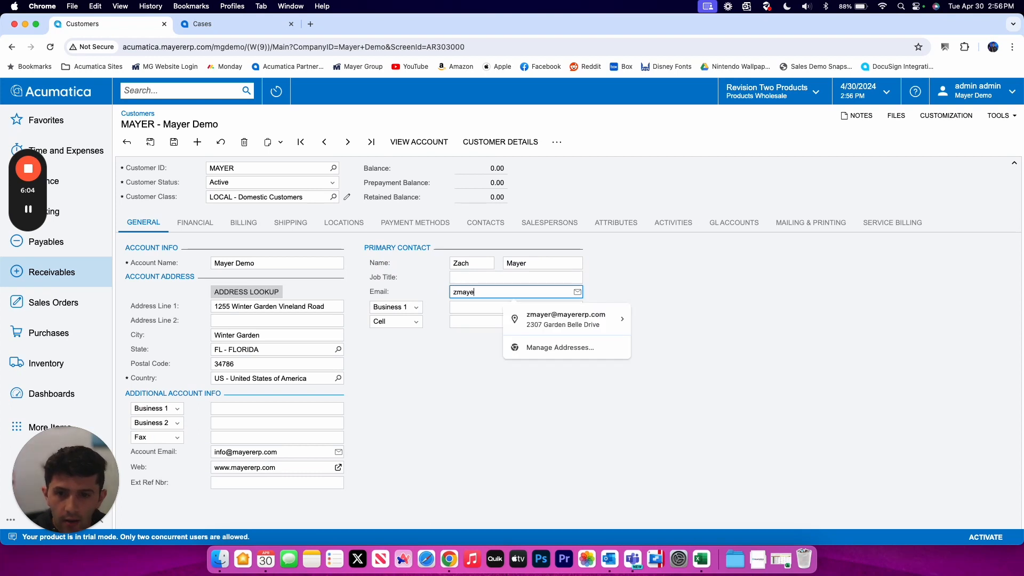
{"action": "key", "text": "Tab"}
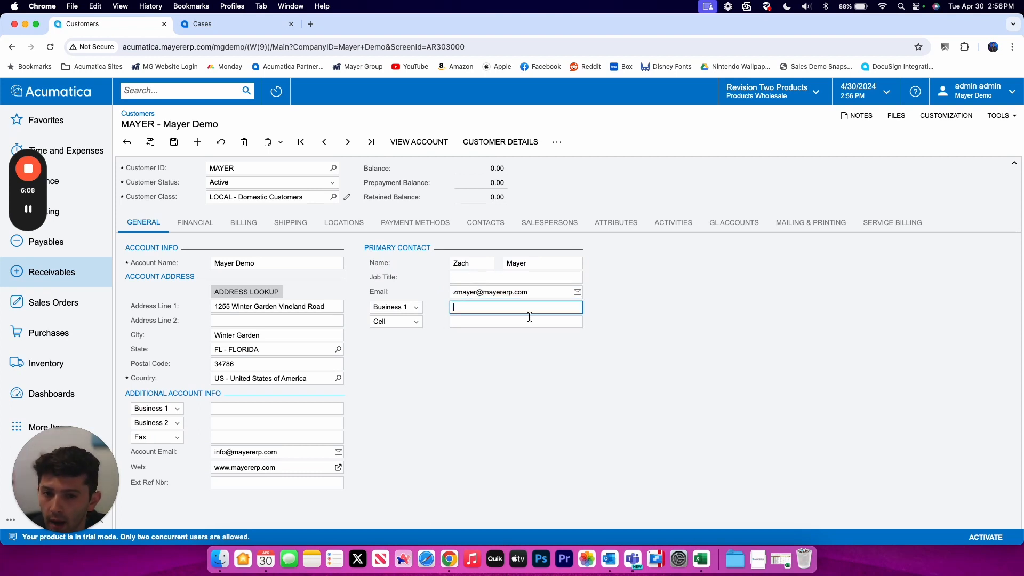
{"action": "left_click", "coordinate": [484, 373]}
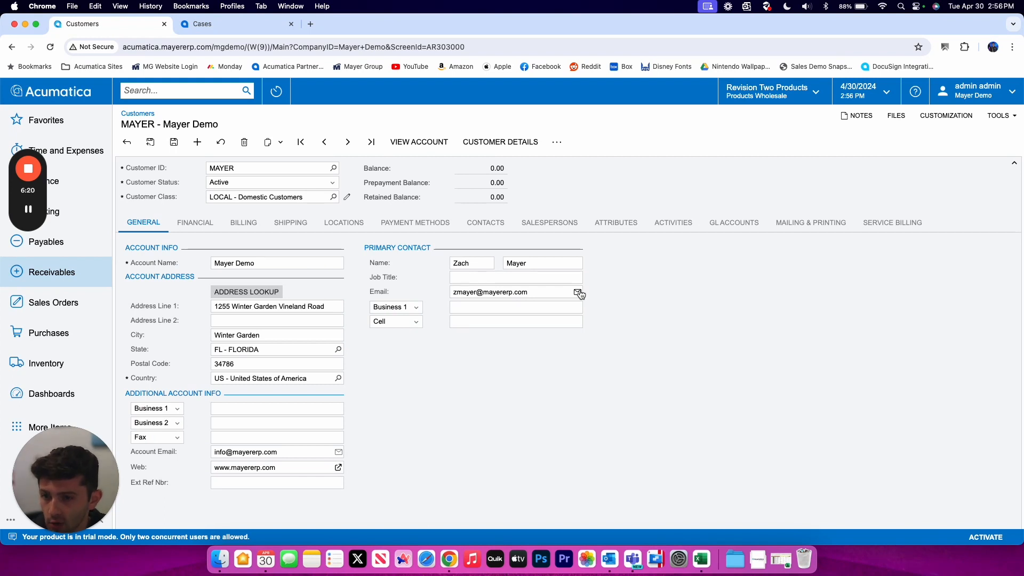
{"action": "left_click", "coordinate": [196, 224]}
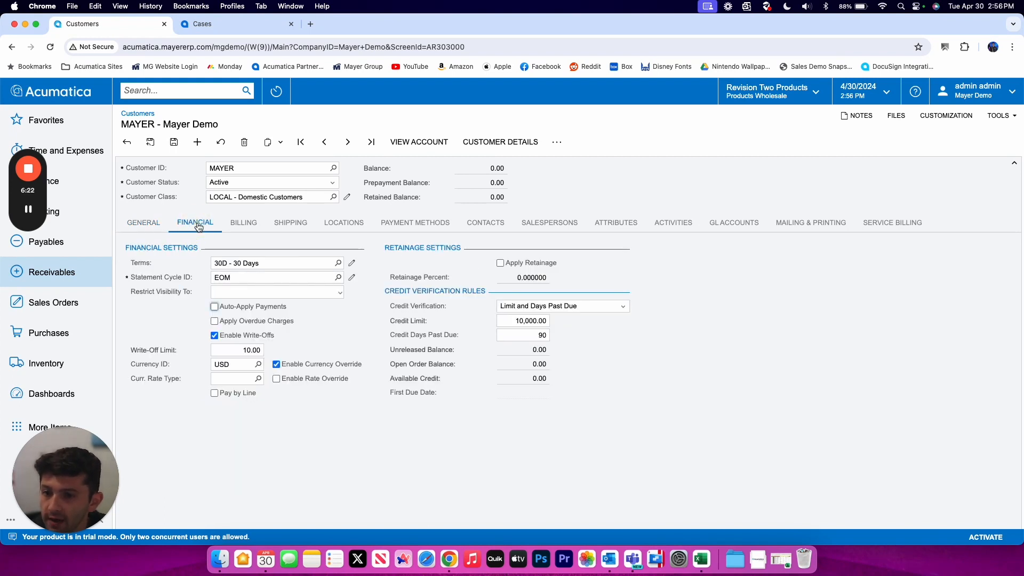
- Review the payment terms list, keeping 30D - 30 Days, and the visibility restriction choices
{"action": "left_click", "coordinate": [272, 263]}
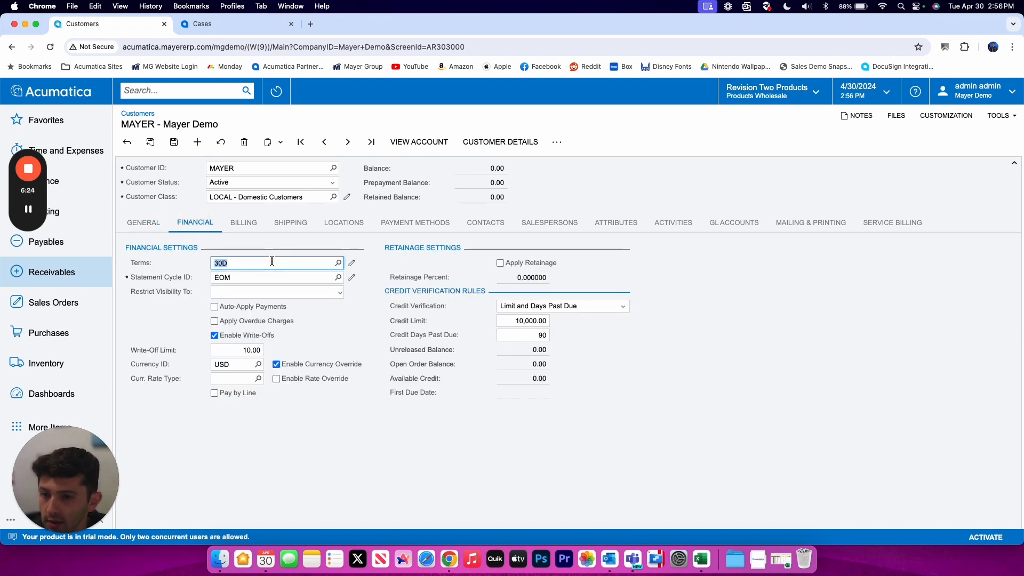
{"action": "left_click", "coordinate": [338, 263]}
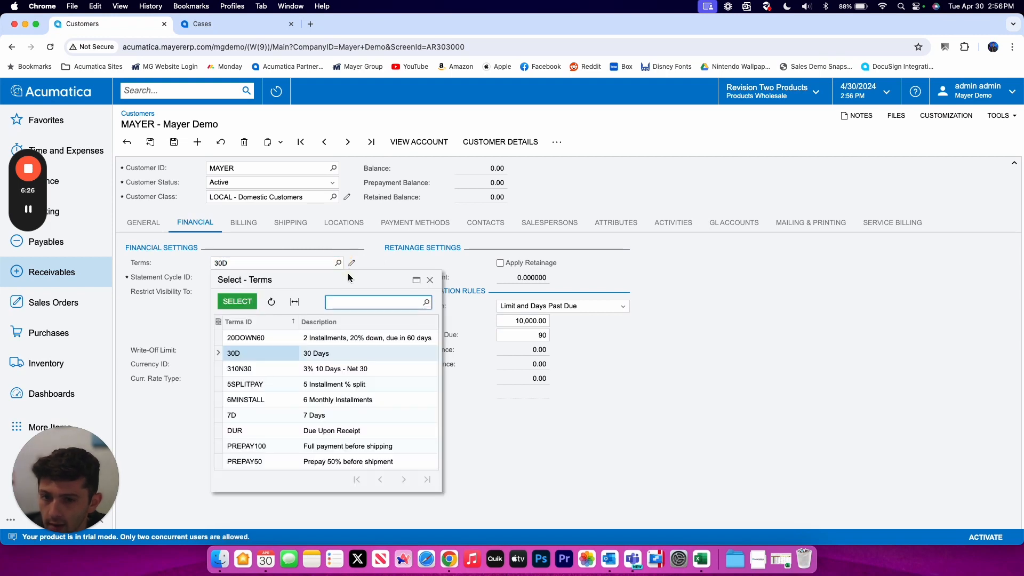
{"action": "left_click_drag", "start_coordinate": [349, 275], "coordinate": [504, 177]}
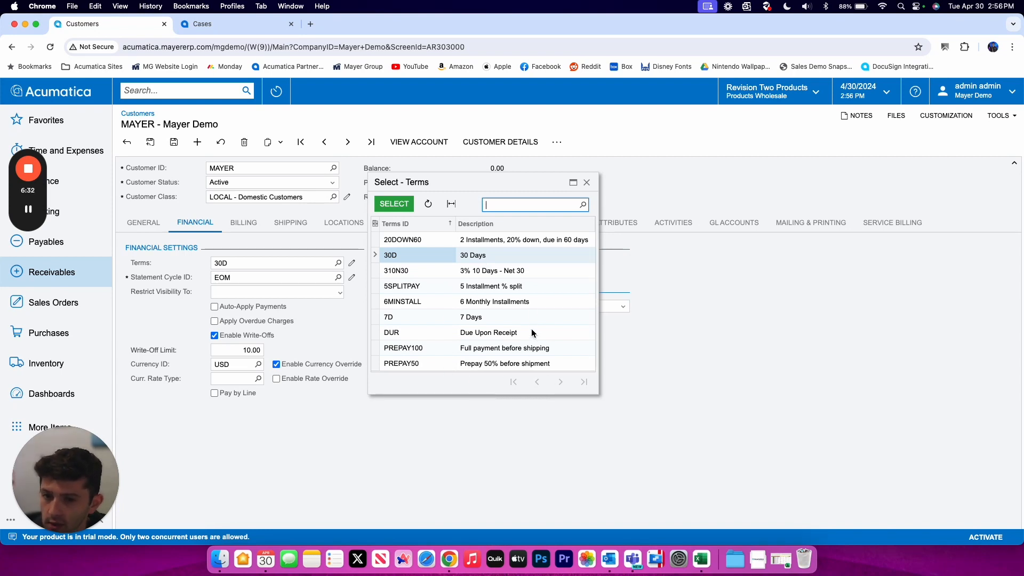
{"action": "left_click", "coordinate": [587, 183]}
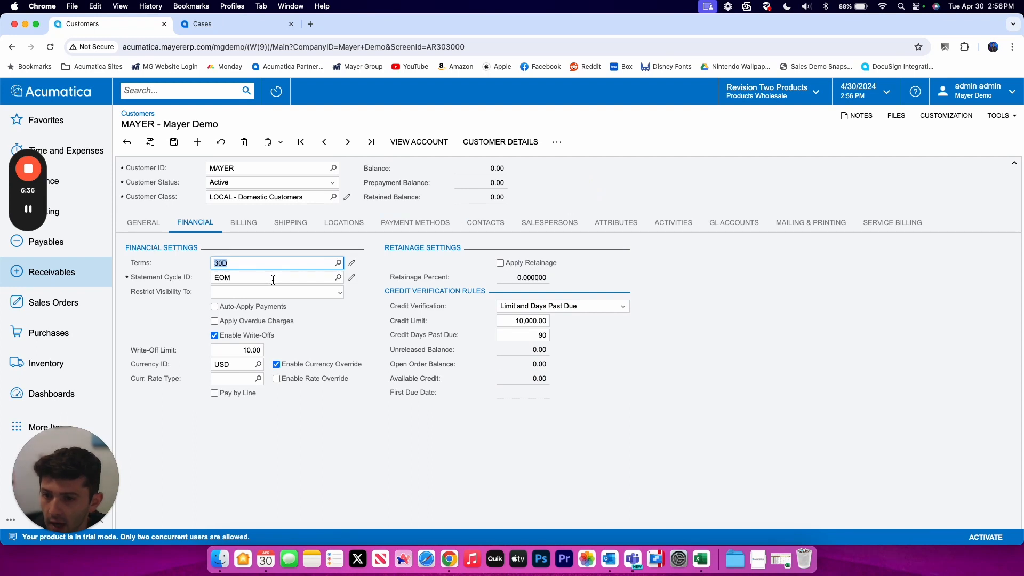
{"action": "left_click", "coordinate": [341, 293]}
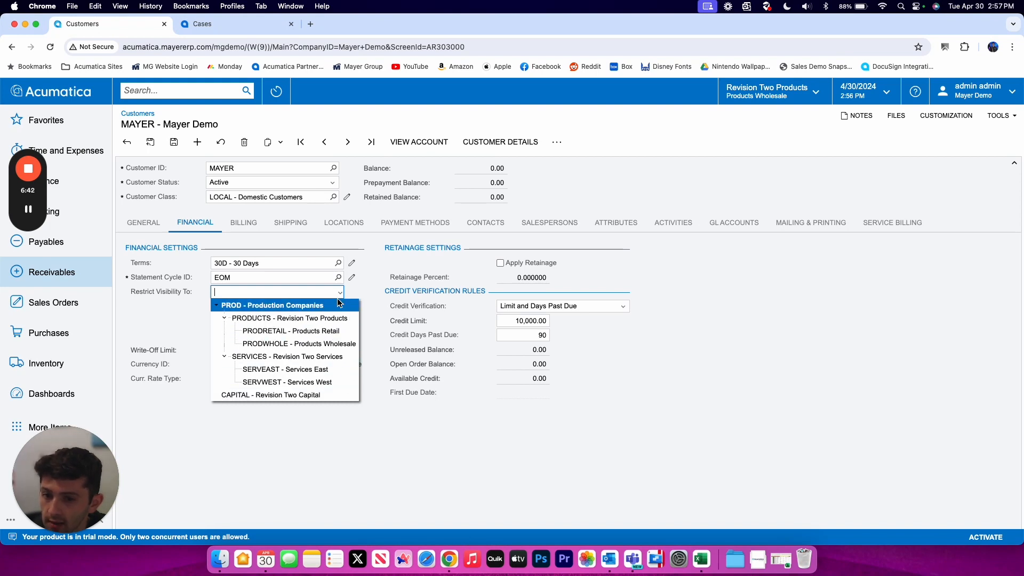
{"action": "left_click", "coordinate": [327, 294]}
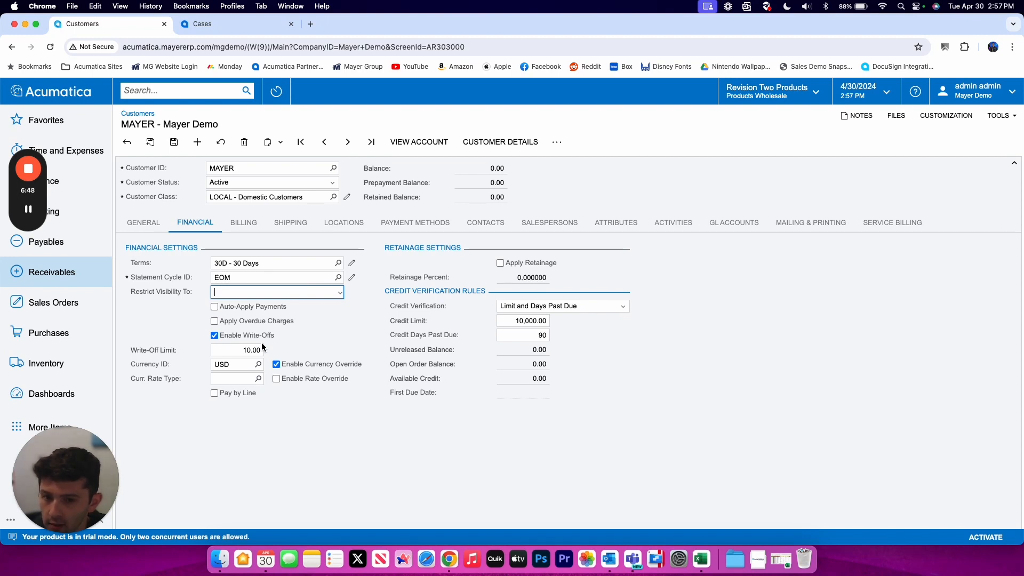
- Raise the credit limit to 20,000.00
{"action": "left_click", "coordinate": [507, 323]}
{"action": "key", "text": "Left"}
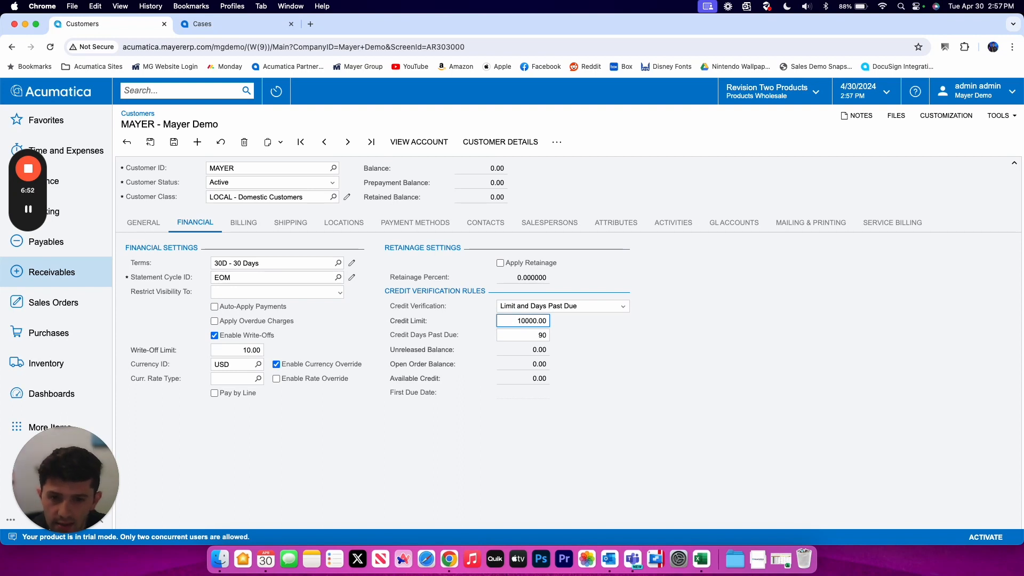
{"action": "key", "text": "BackSpace"}
{"action": "type", "text": "2"}
{"action": "key", "text": "Tab"}
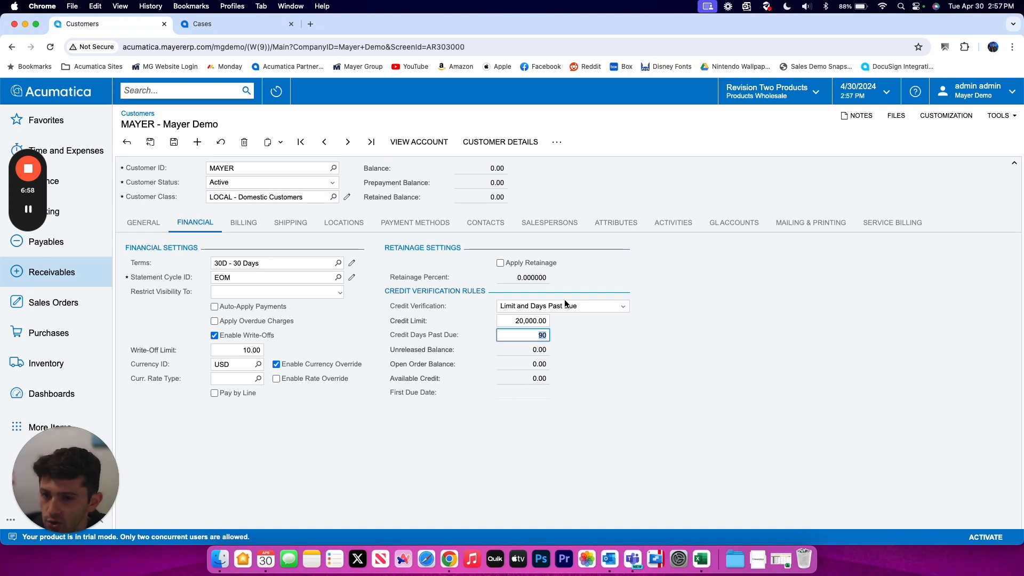
- Show the Billing tab and look over its Bill-To Address and Bill-To Info sections
{"action": "left_click", "coordinate": [249, 223]}
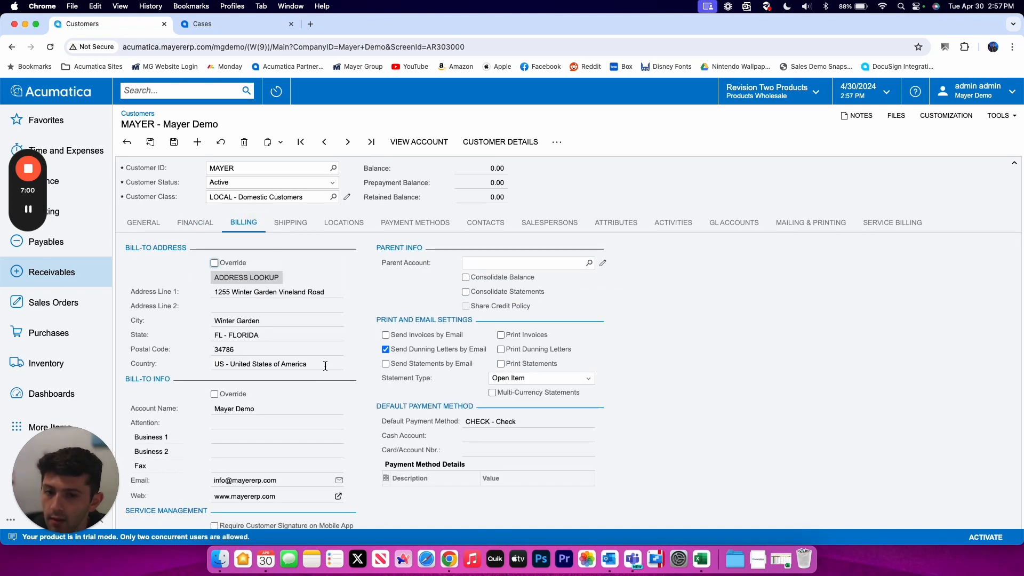
{"action": "scroll", "coordinate": [325, 366], "scroll_direction": "down", "scroll_amount": 2}
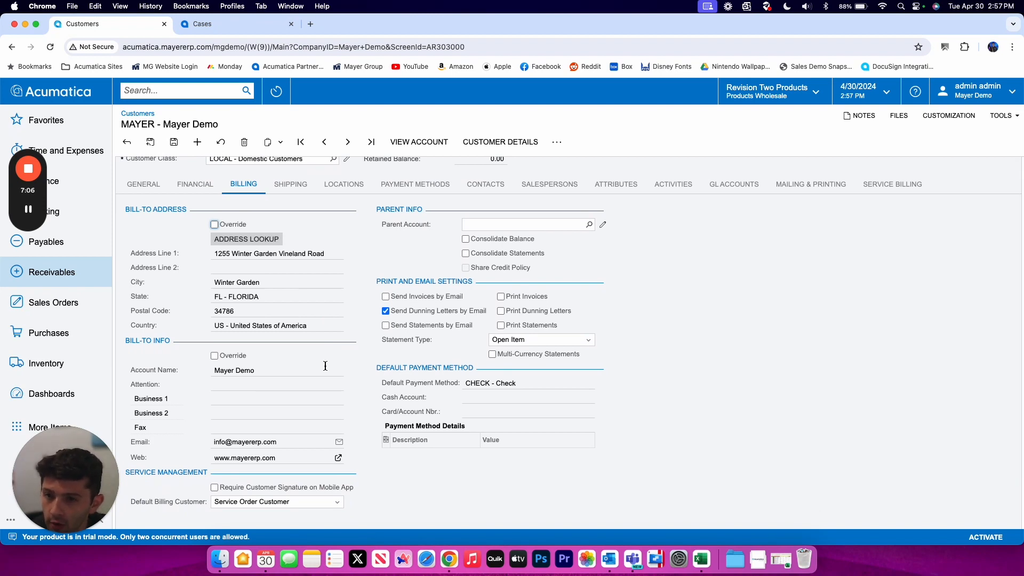
{"action": "scroll", "coordinate": [326, 366], "scroll_direction": "up", "scroll_amount": 1}
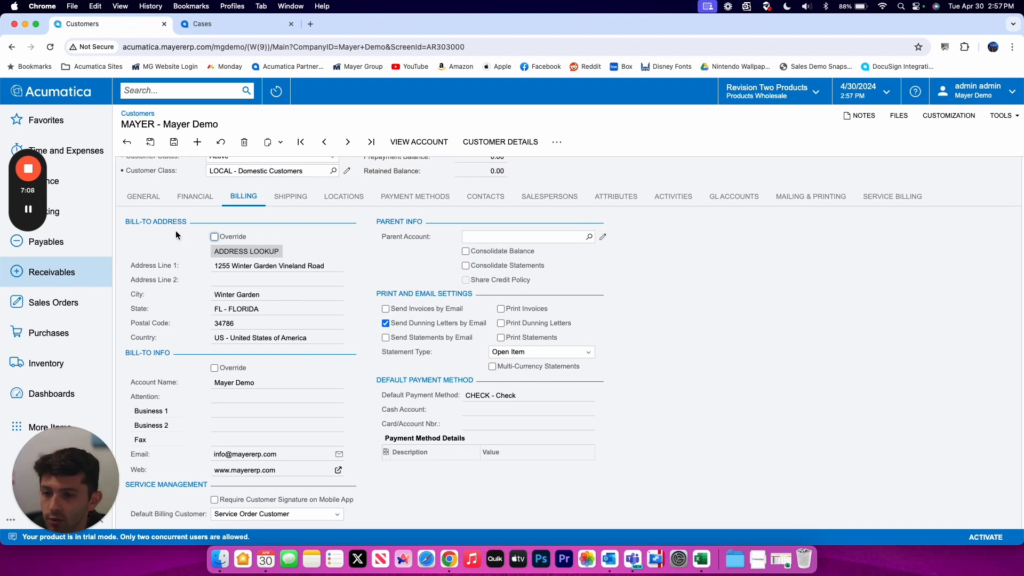
{"action": "scroll", "coordinate": [155, 346], "scroll_direction": "down", "scroll_amount": 1}
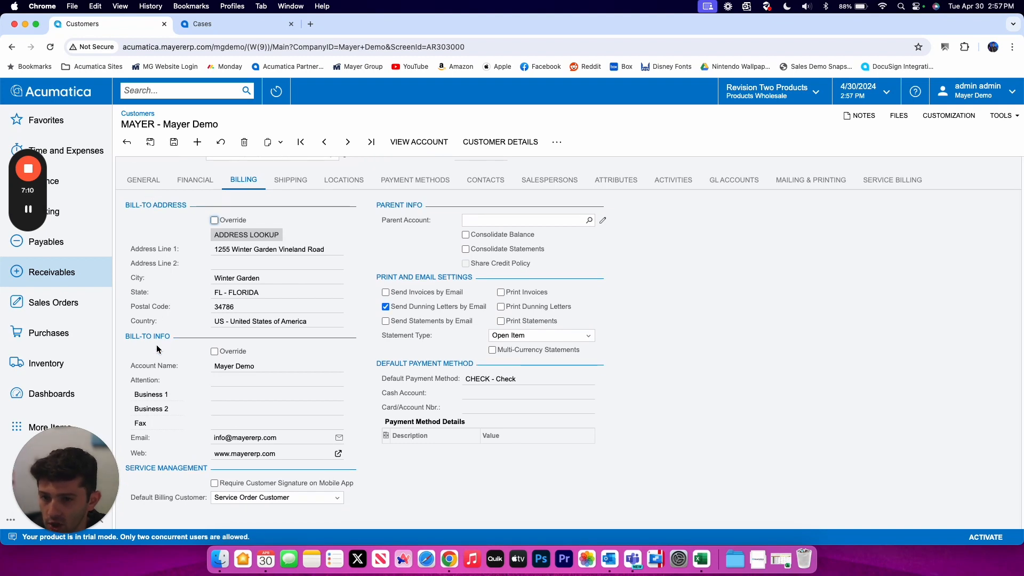
{"action": "scroll", "coordinate": [156, 349], "scroll_direction": "up", "scroll_amount": 1}
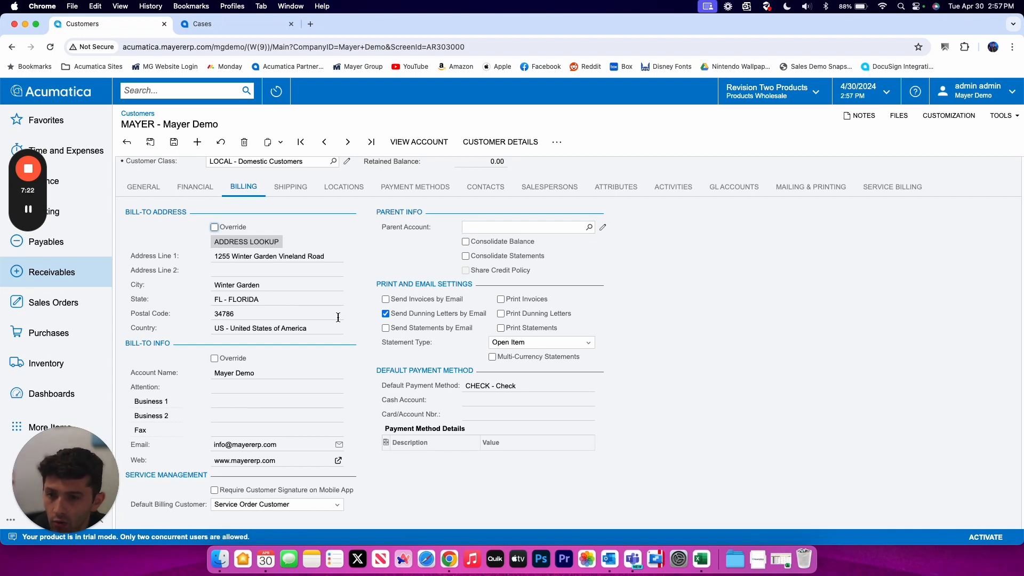
- Tick Override for both Bill-To Address and Bill-To Info, then select the default payment method value
{"action": "left_click", "coordinate": [214, 227]}
{"action": "left_click", "coordinate": [228, 360]}
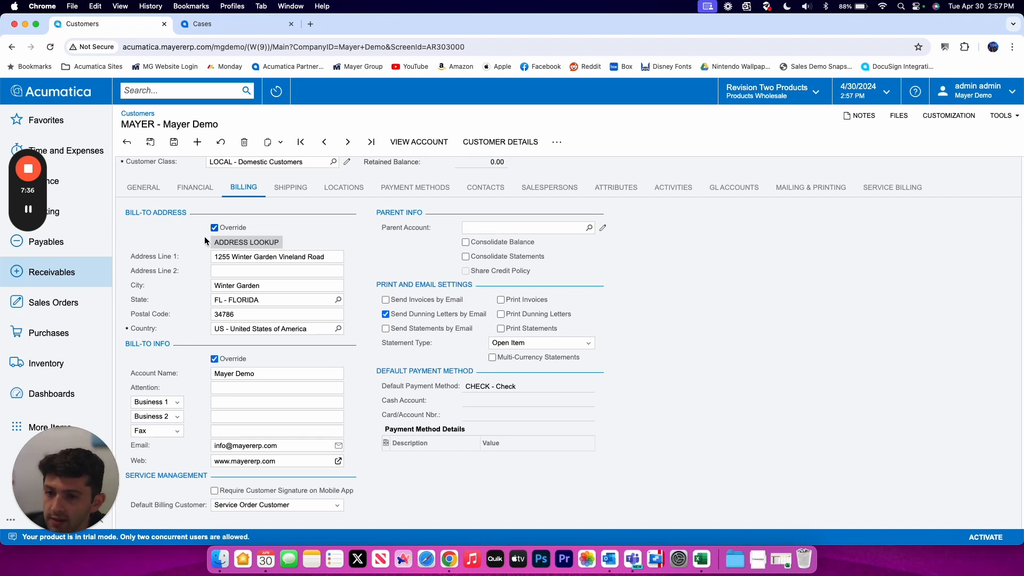
{"action": "scroll", "coordinate": [302, 303], "scroll_direction": "down", "scroll_amount": 1}
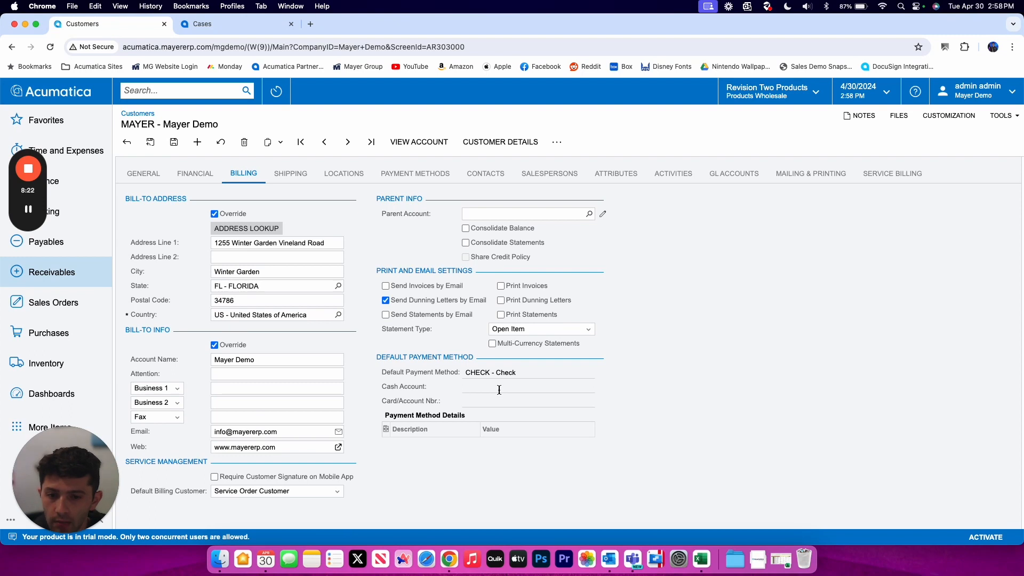
{"action": "triple_click", "coordinate": [509, 372]}
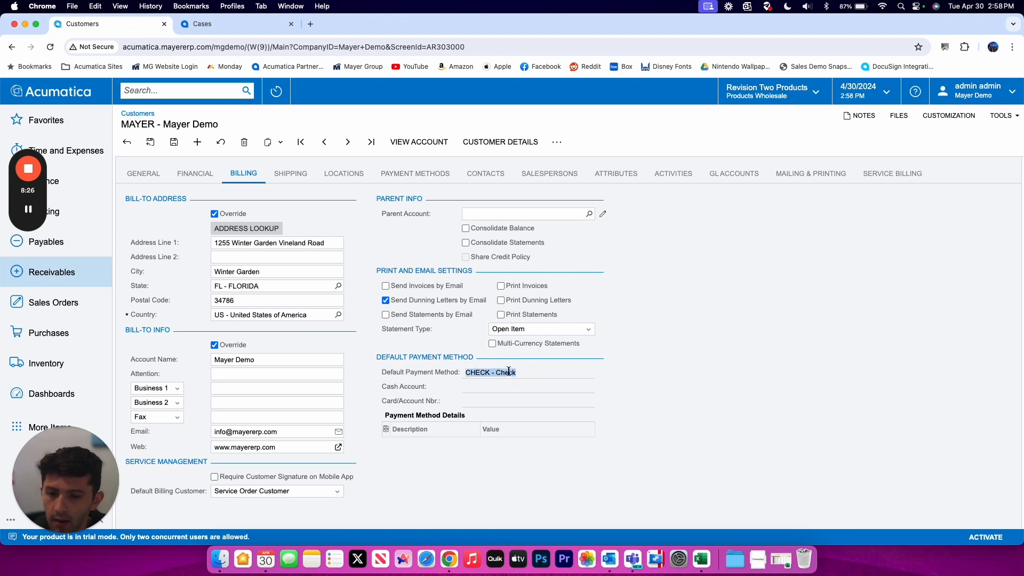
- On the Shipping tab, override the ship-to address and ship-to contact info
{"action": "left_click", "coordinate": [290, 174]}
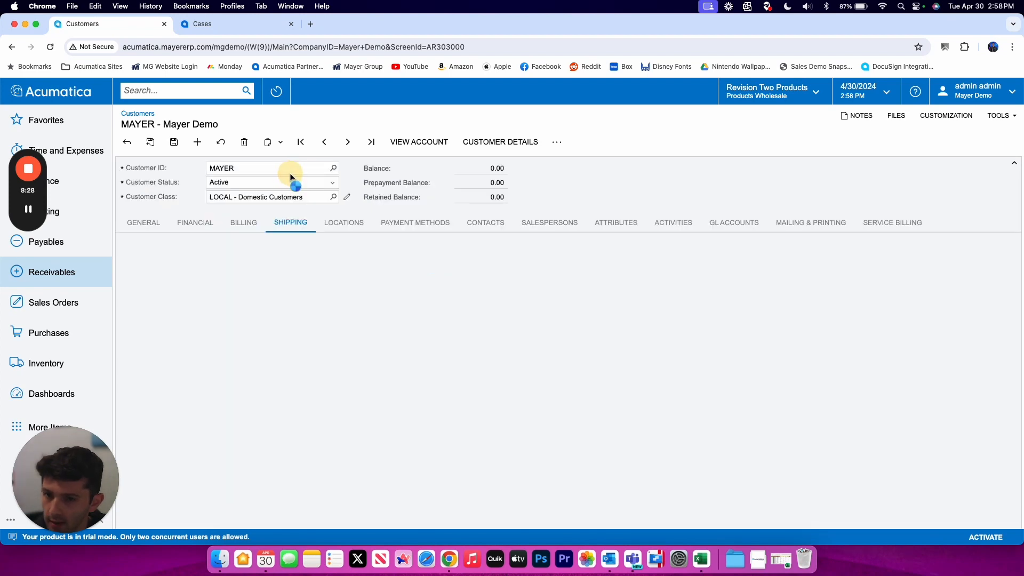
{"action": "scroll", "coordinate": [296, 266], "scroll_direction": "down", "scroll_amount": 2}
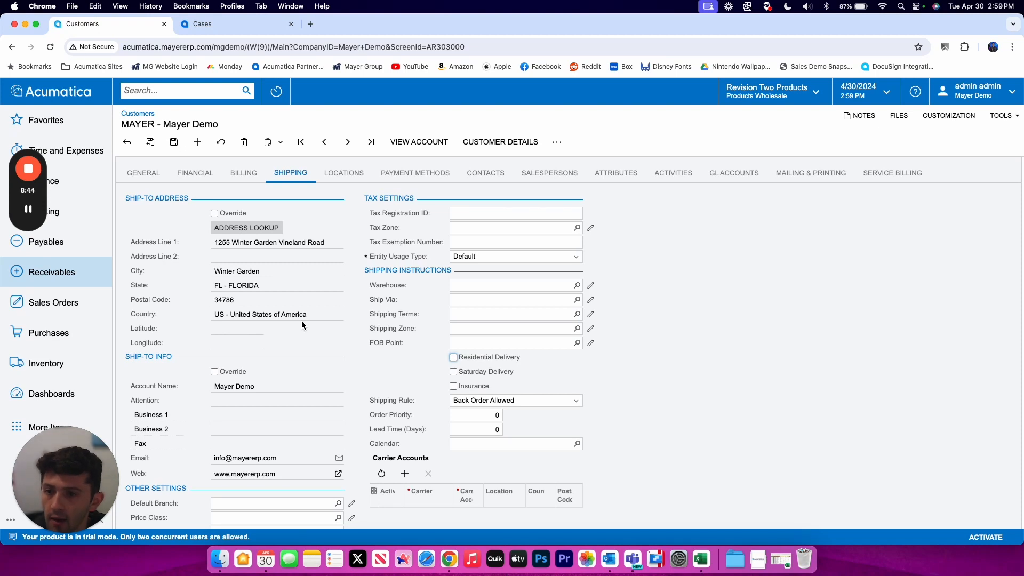
{"action": "left_click", "coordinate": [215, 214]}
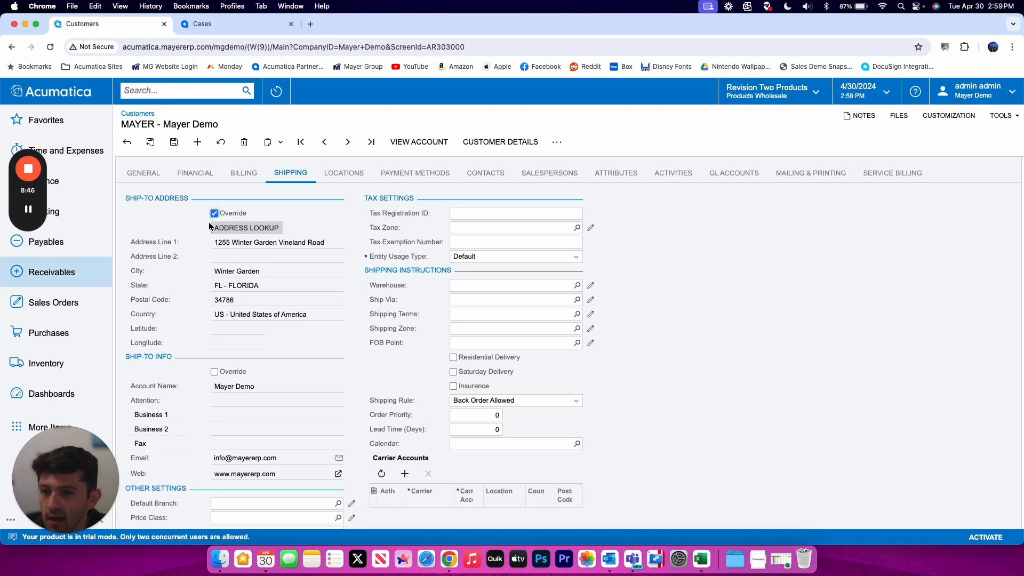
{"action": "left_click", "coordinate": [215, 372]}
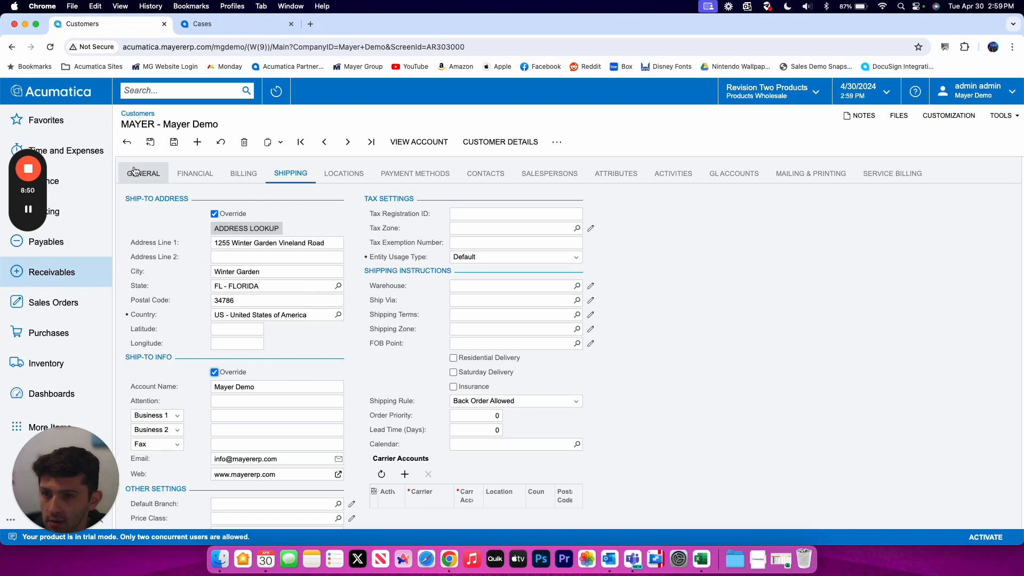
- Keep the shipping rule as Back Order Allowed and bring up the Locations list
{"action": "scroll", "coordinate": [140, 187], "scroll_direction": "down", "scroll_amount": 1}
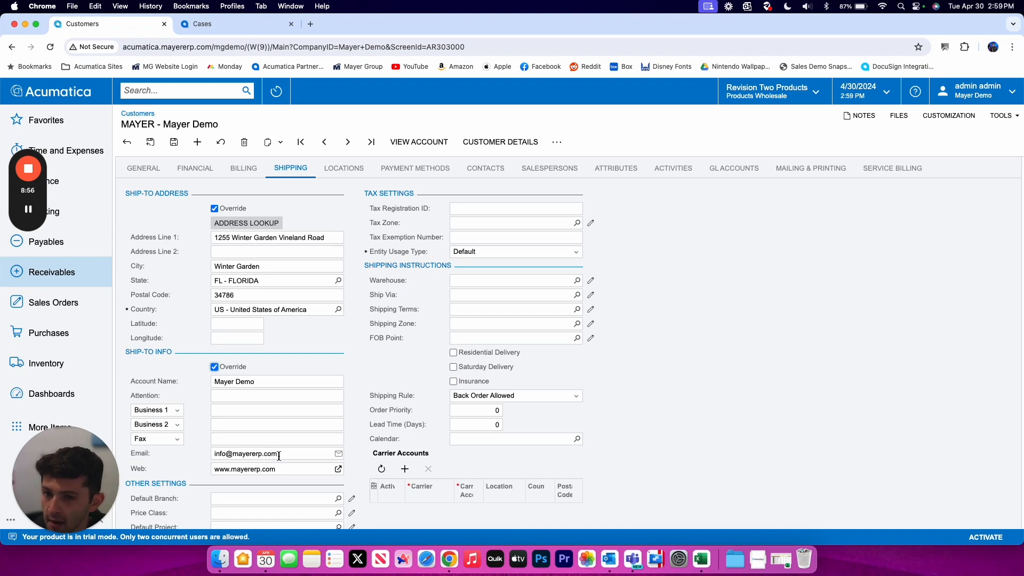
{"action": "scroll", "coordinate": [271, 445], "scroll_direction": "down", "scroll_amount": 1}
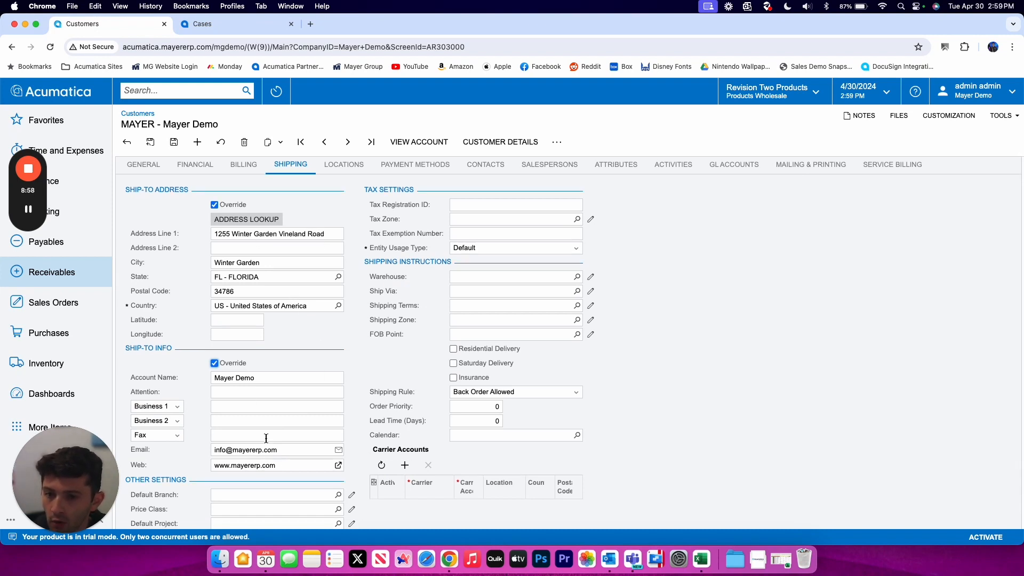
{"action": "scroll", "coordinate": [336, 341], "scroll_direction": "down", "scroll_amount": 2}
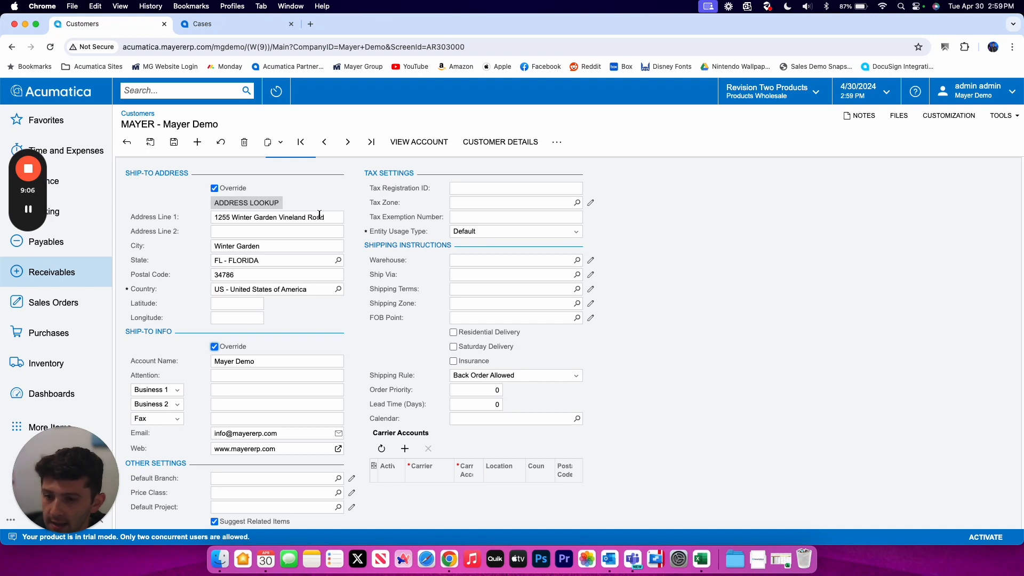
{"action": "scroll", "coordinate": [309, 240], "scroll_direction": "up", "scroll_amount": 1}
{"action": "scroll", "coordinate": [294, 277], "scroll_direction": "down", "scroll_amount": 1}
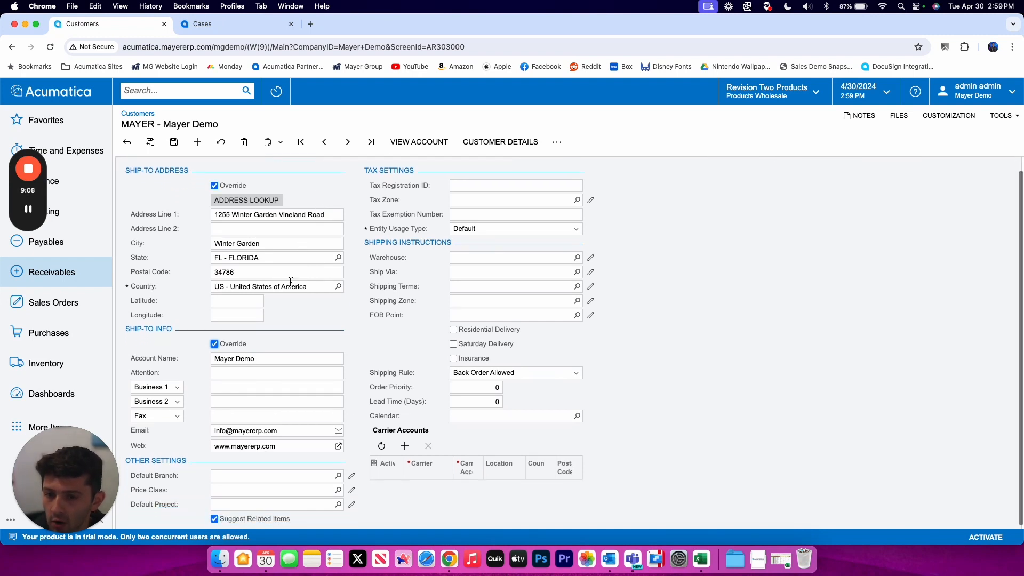
{"action": "scroll", "coordinate": [288, 453], "scroll_direction": "down", "scroll_amount": 1}
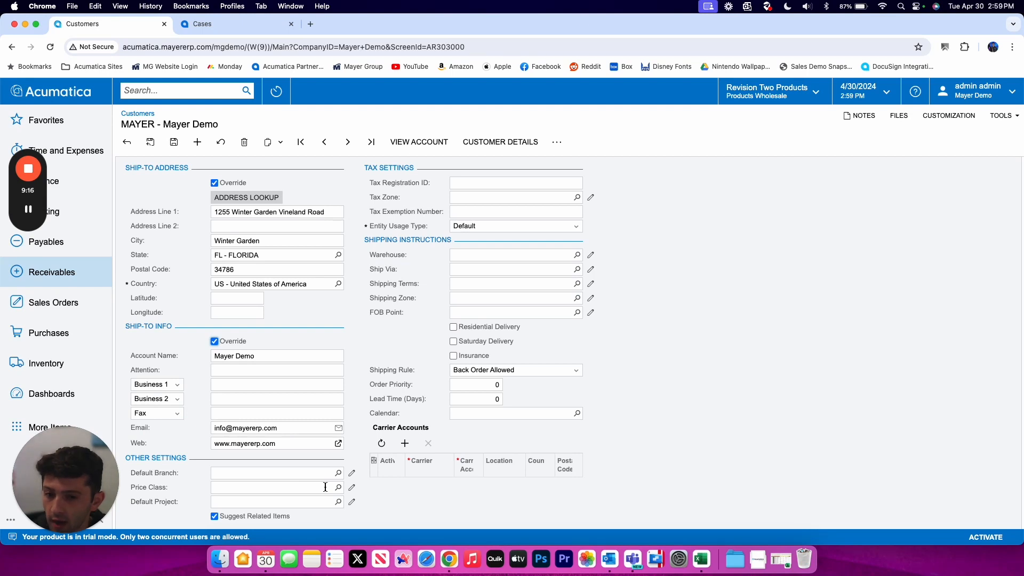
{"action": "scroll", "coordinate": [335, 476], "scroll_direction": "up", "scroll_amount": 2}
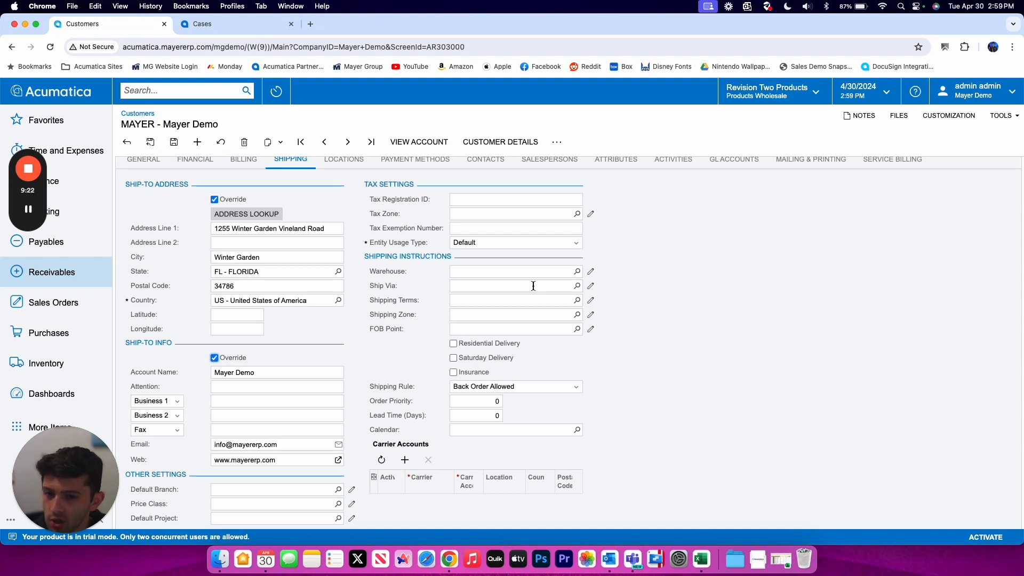
{"action": "scroll", "coordinate": [533, 286], "scroll_direction": "down", "scroll_amount": 1}
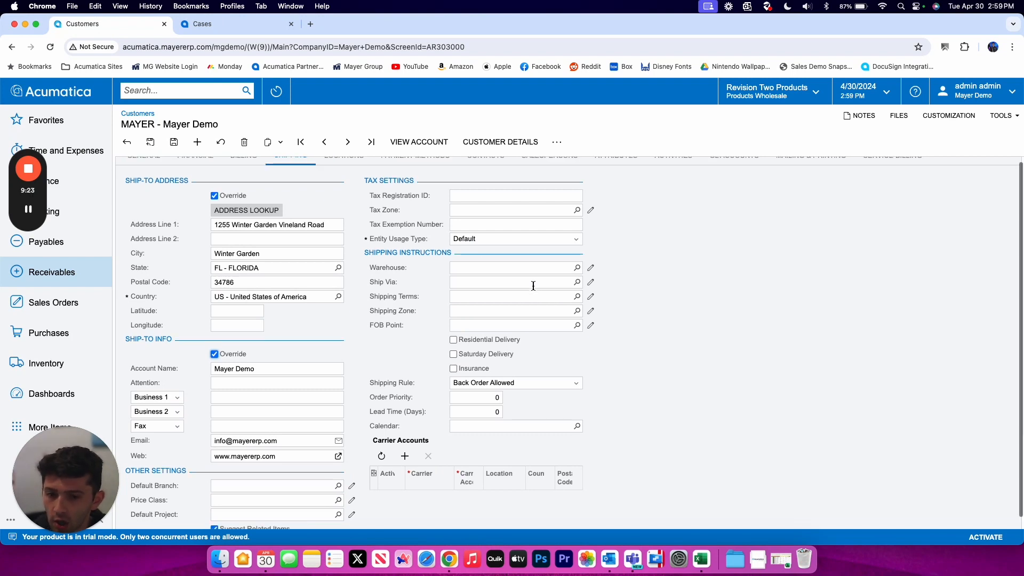
{"action": "left_click", "coordinate": [551, 385]}
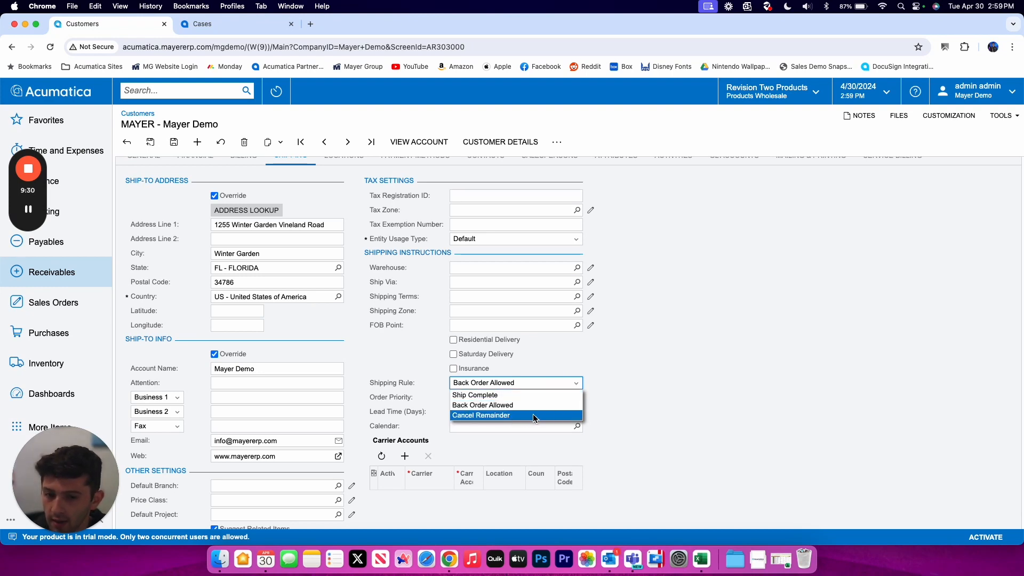
{"action": "left_click", "coordinate": [568, 382]}
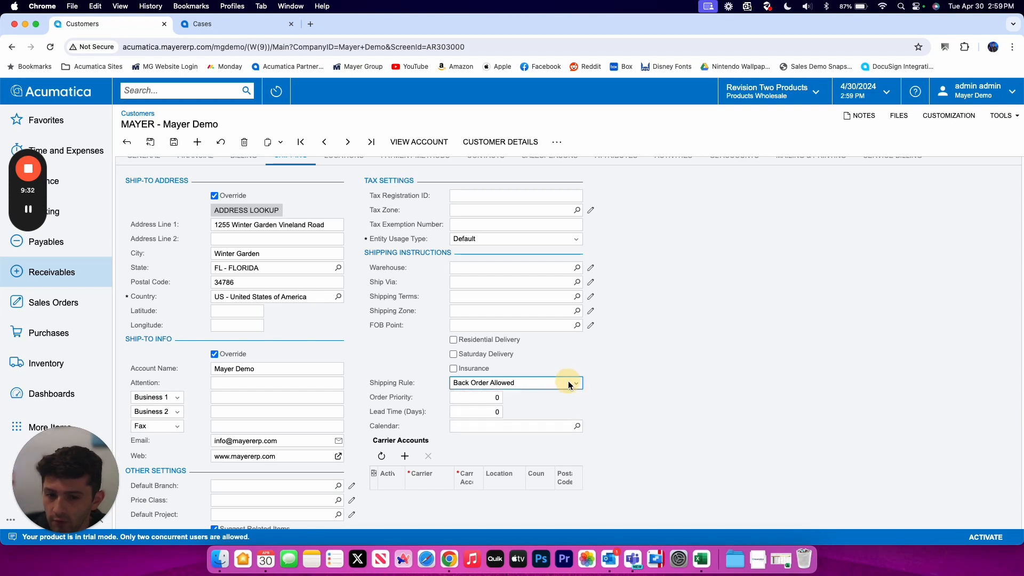
{"action": "scroll", "coordinate": [526, 386], "scroll_direction": "down", "scroll_amount": 1}
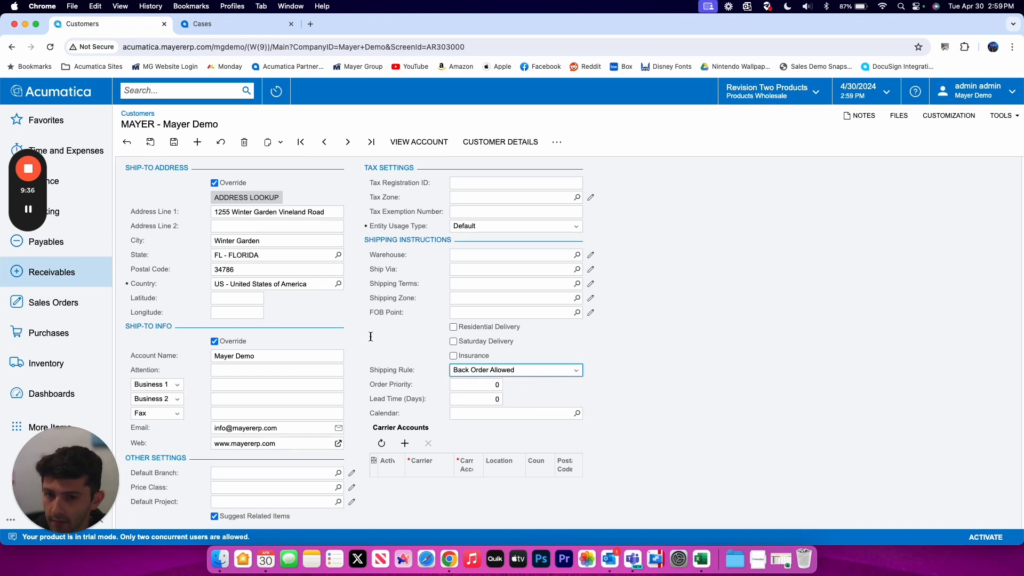
{"action": "scroll", "coordinate": [370, 337], "scroll_direction": "up", "scroll_amount": 5}
{"action": "left_click", "coordinate": [342, 194]}
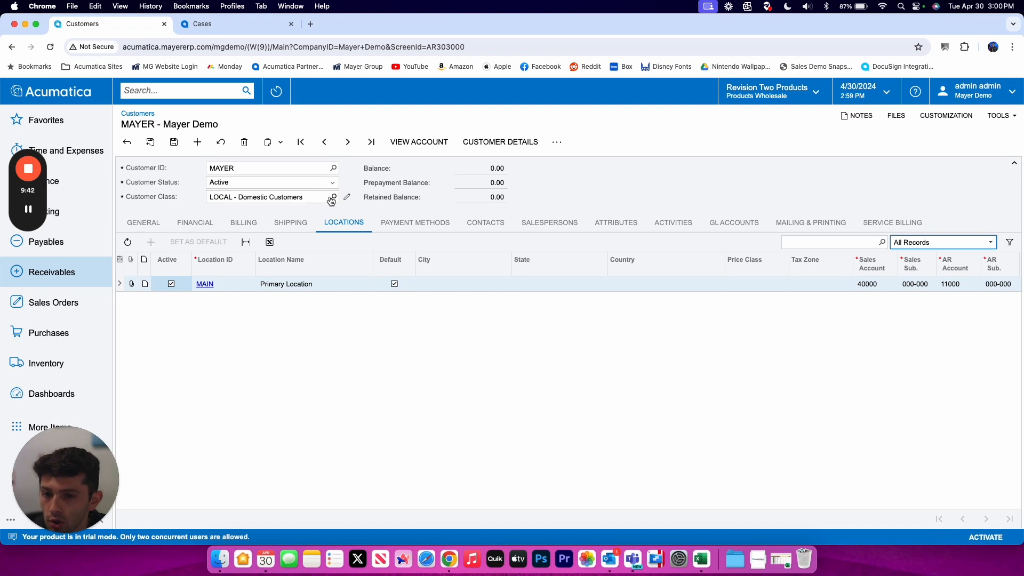
- Save the customer and review the MAIN location's Winter Garden, FL details in its popup
{"action": "left_click", "coordinate": [175, 143]}
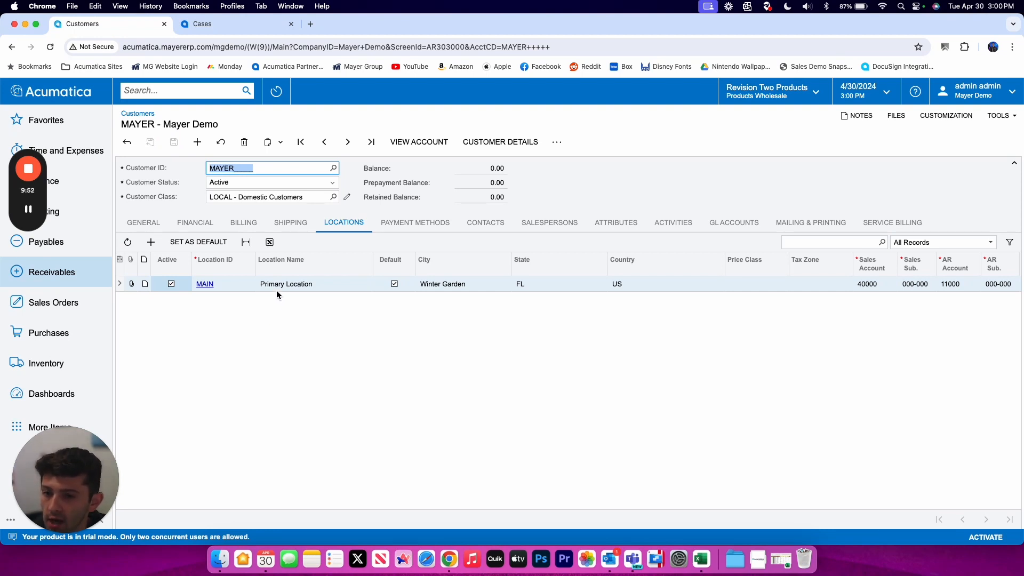
{"action": "left_click", "coordinate": [203, 283]}
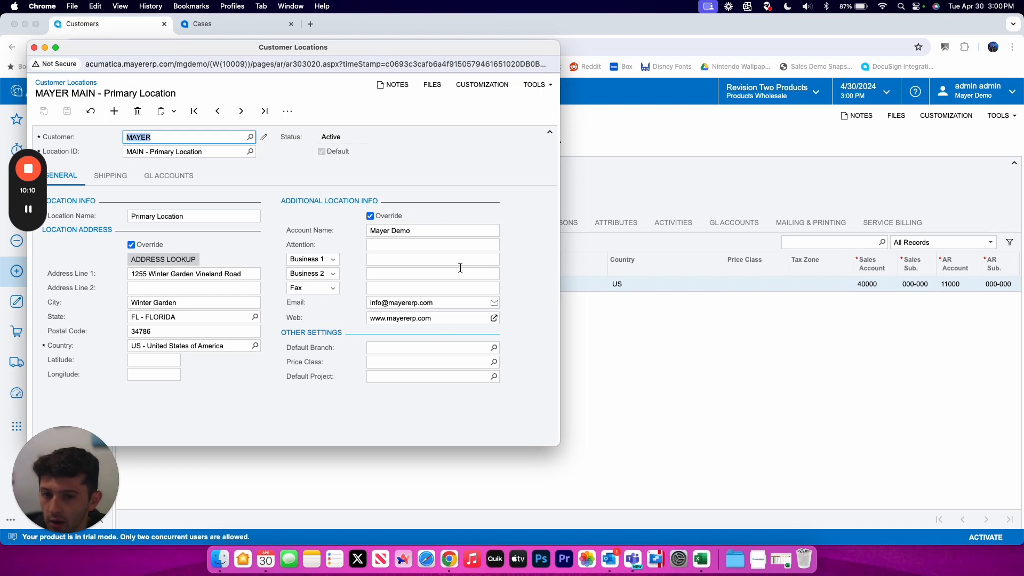
{"action": "left_click", "coordinate": [34, 47]}
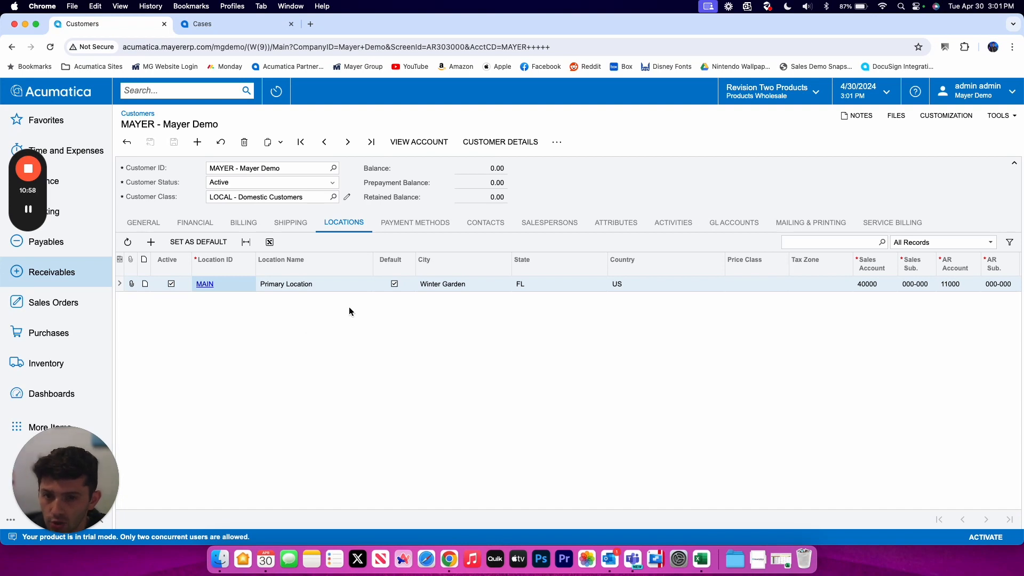
- Review the payment methods, contacts and primary contact, then show the empty salespersons list
{"action": "left_click", "coordinate": [416, 222]}
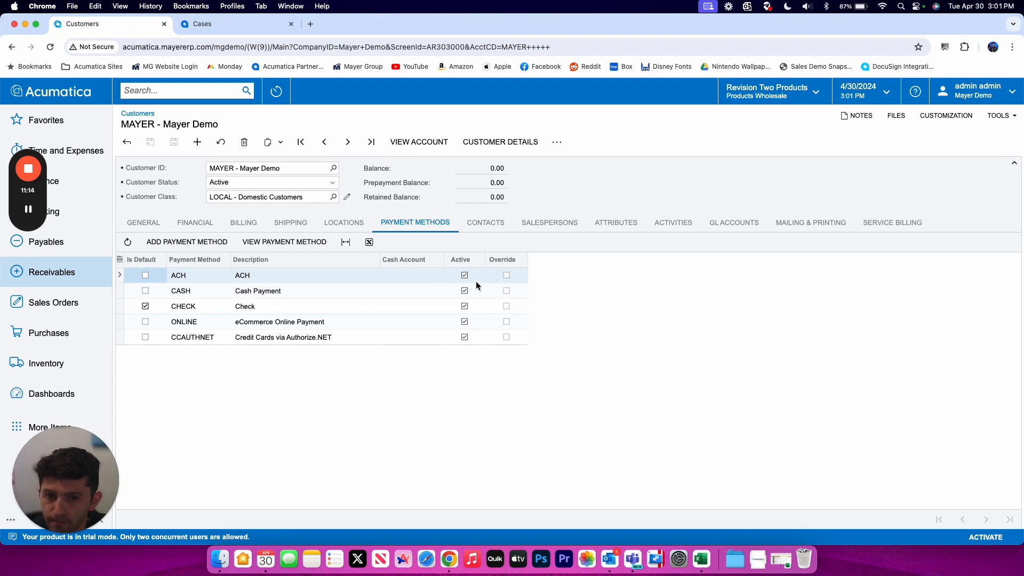
{"action": "left_click", "coordinate": [485, 222]}
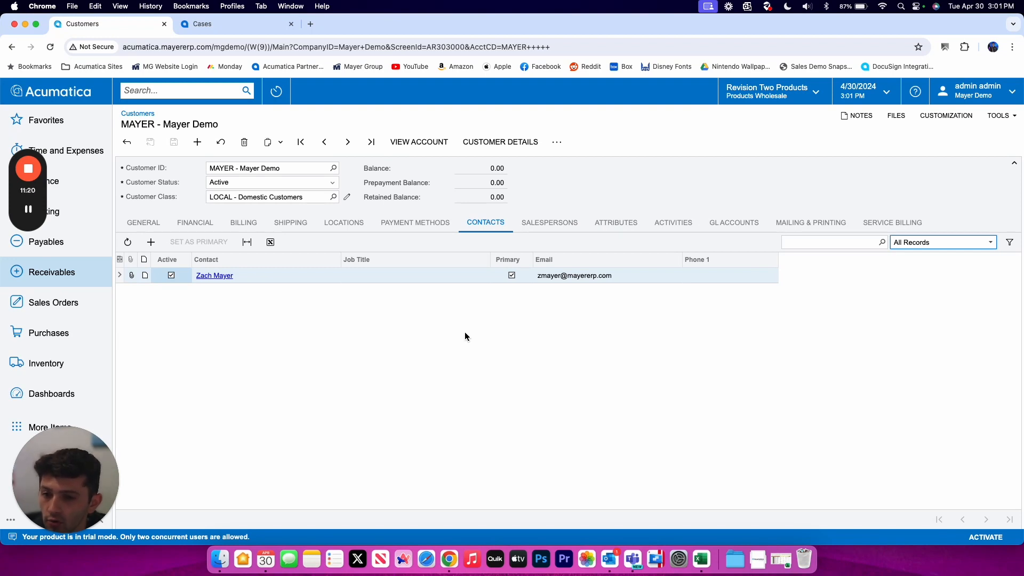
{"action": "left_click", "coordinate": [143, 223]}
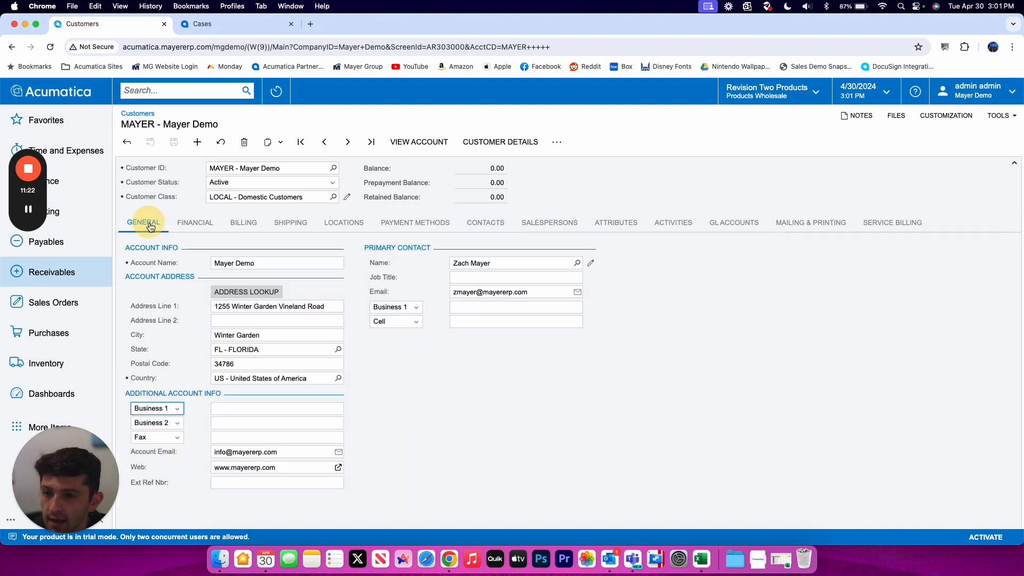
{"action": "left_click", "coordinate": [509, 230]}
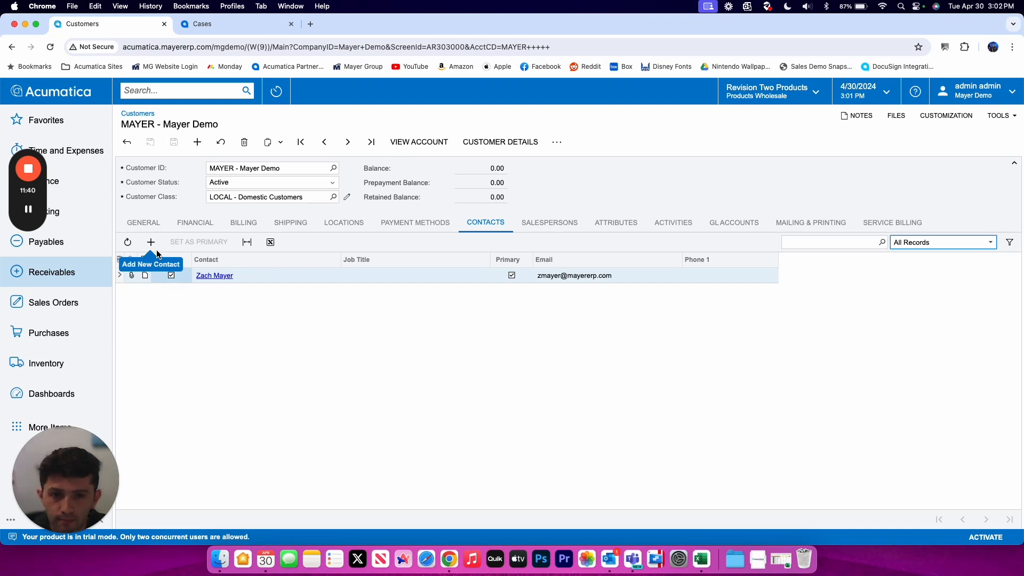
{"action": "left_click", "coordinate": [557, 220]}
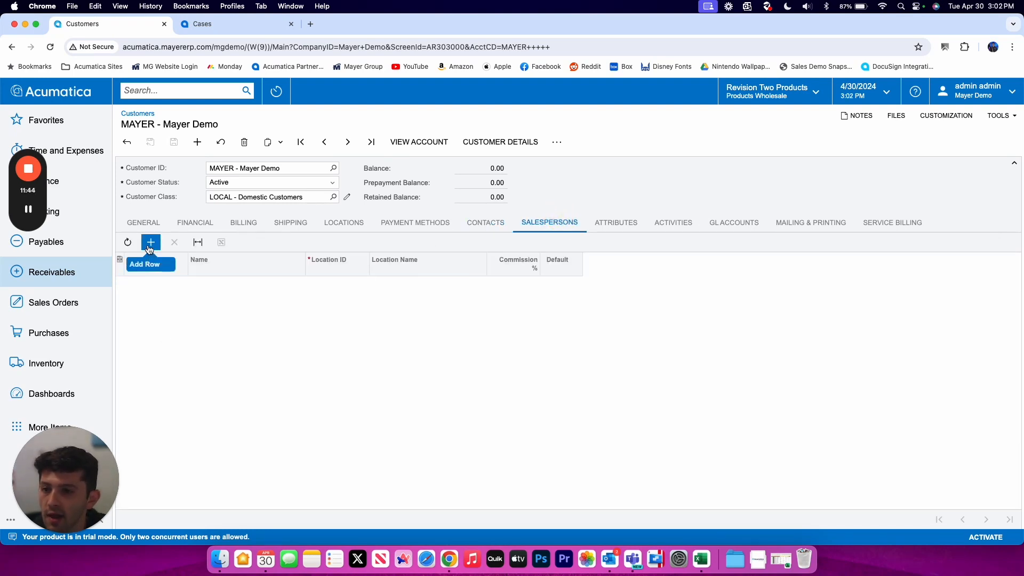
- Add salespersons SP0004 and SP0001 to the customer and save the assignments
{"action": "left_click", "coordinate": [150, 249]}
{"action": "left_click", "coordinate": [191, 284]}
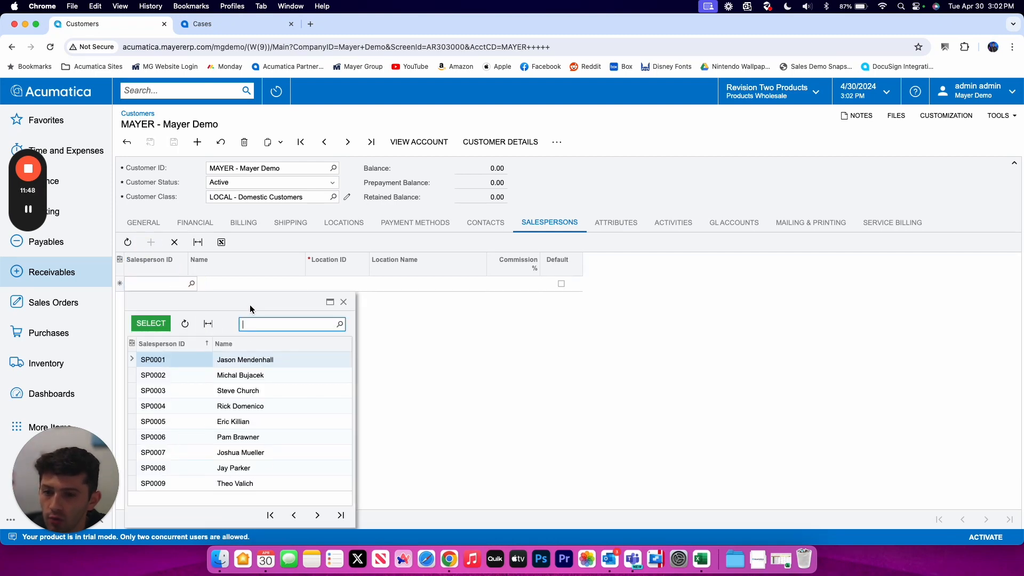
{"action": "left_click_drag", "start_coordinate": [250, 305], "coordinate": [392, 199]}
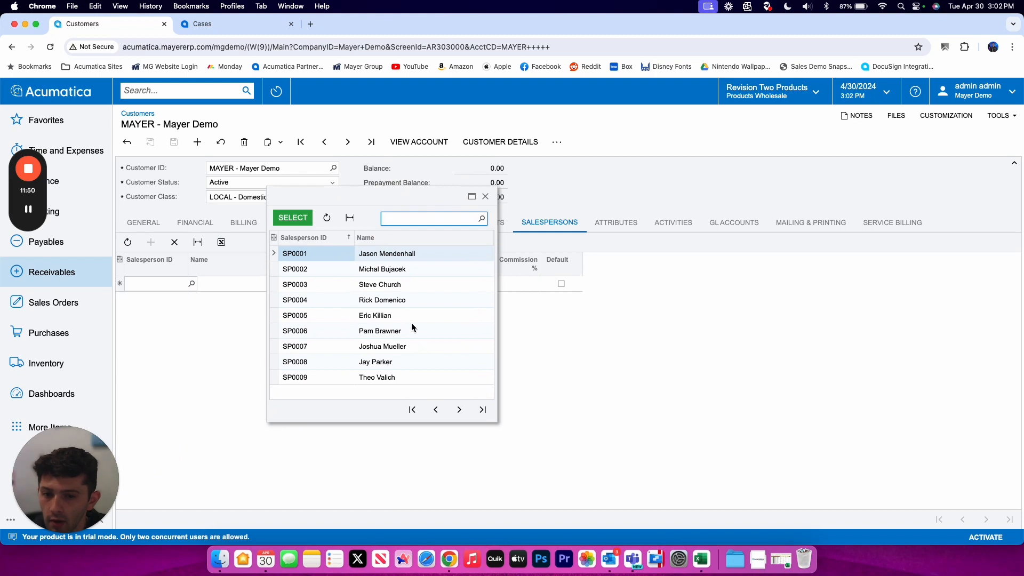
{"action": "double_click", "coordinate": [398, 299]}
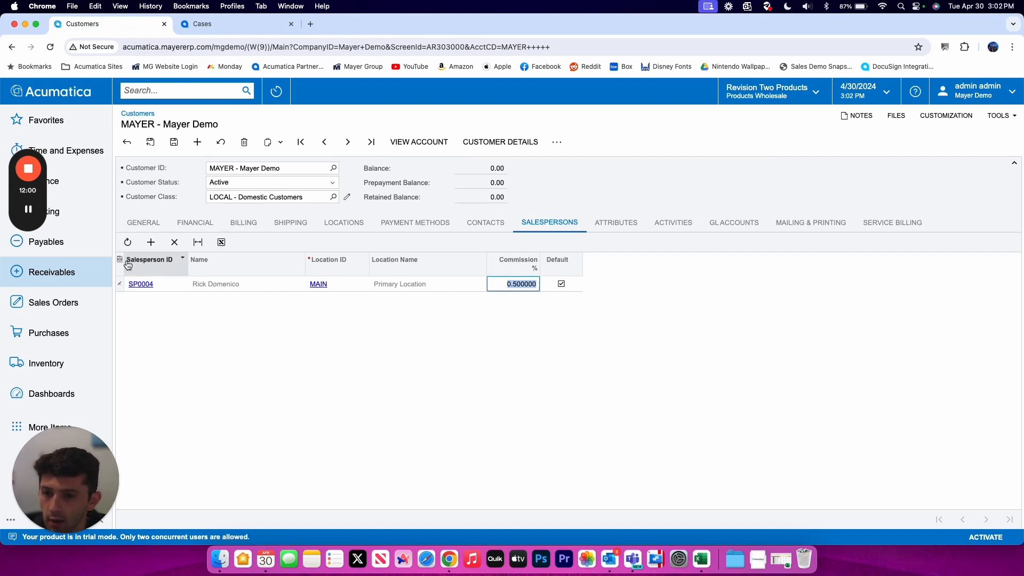
{"action": "left_click", "coordinate": [151, 242]}
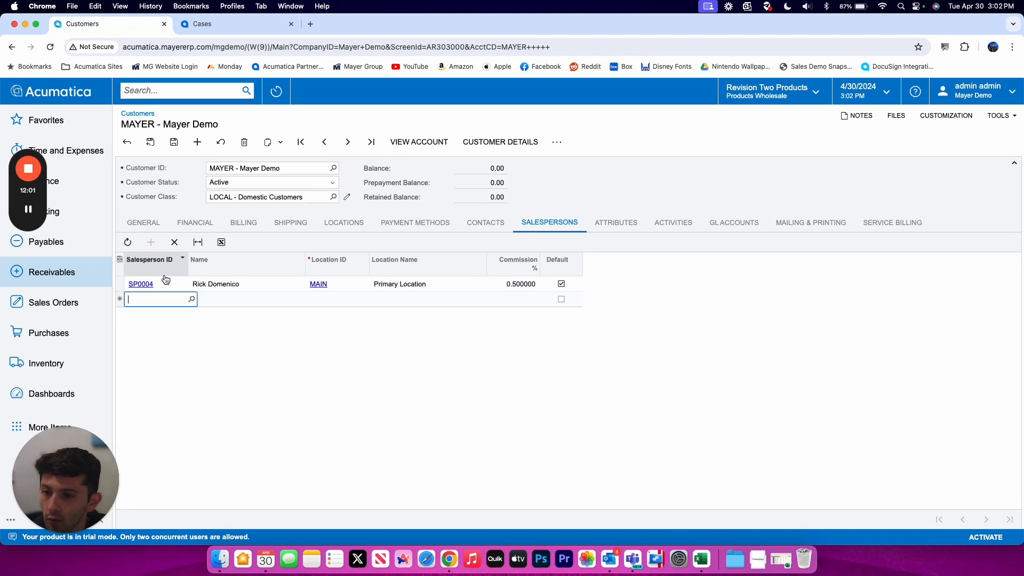
{"action": "left_click", "coordinate": [192, 298]}
{"action": "double_click", "coordinate": [198, 373]}
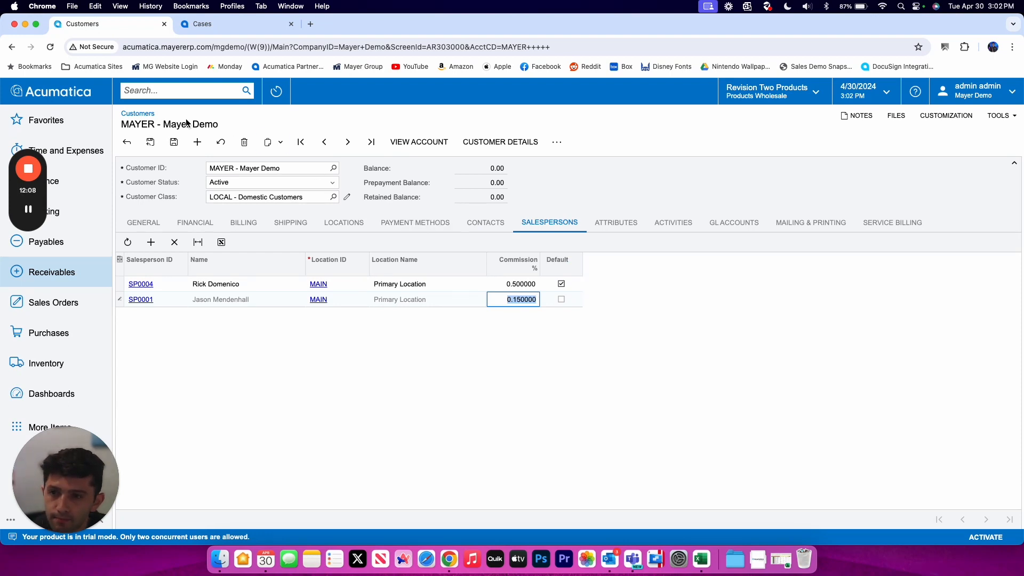
{"action": "left_click", "coordinate": [181, 142]}
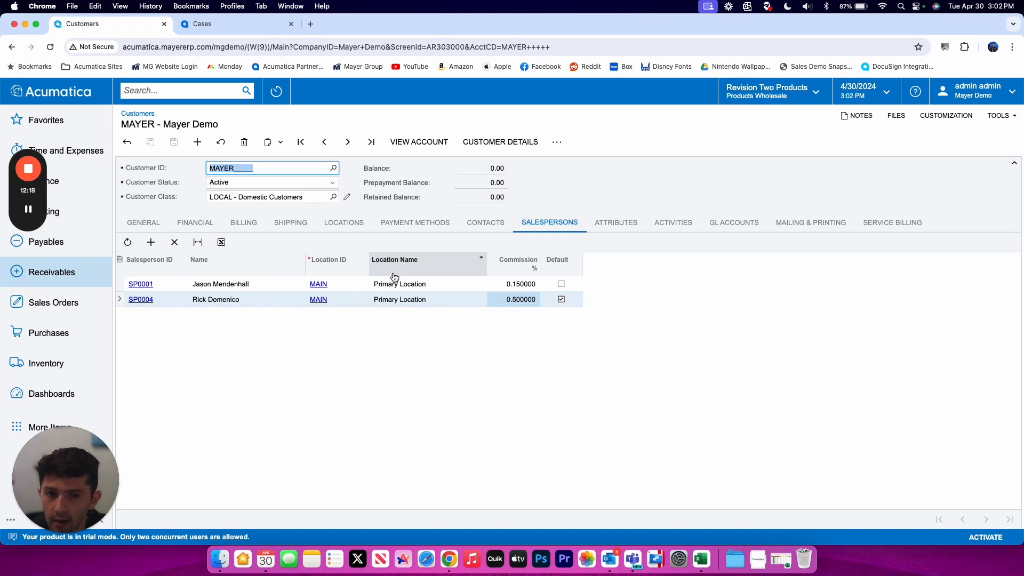
{"action": "left_click", "coordinate": [598, 224]}
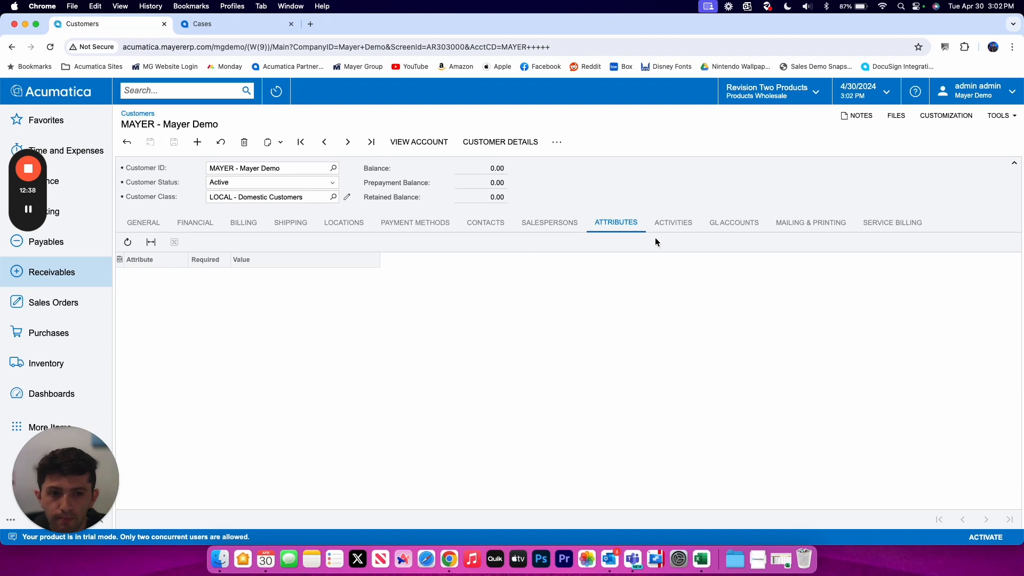
- Look over the activity types without creating one, then show the GL accounts (AR 11000, sales 40000)
{"action": "left_click", "coordinate": [676, 225]}
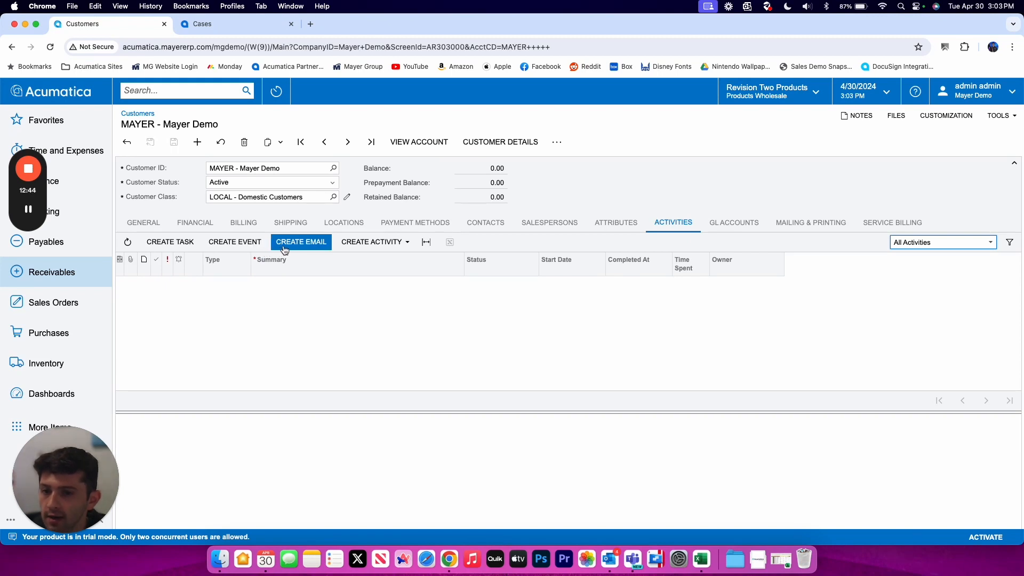
{"action": "left_click", "coordinate": [351, 241]}
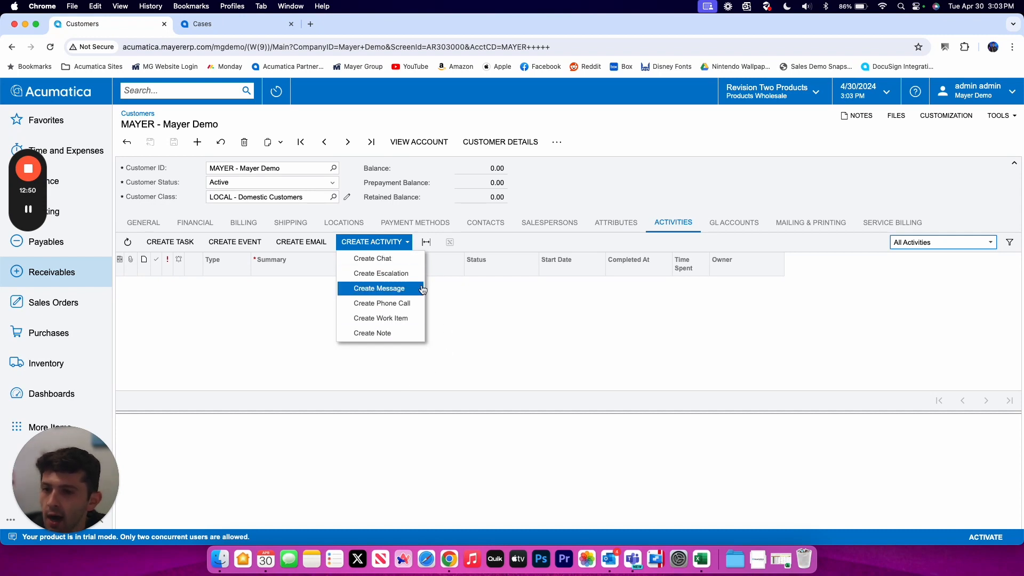
{"action": "left_click", "coordinate": [476, 292]}
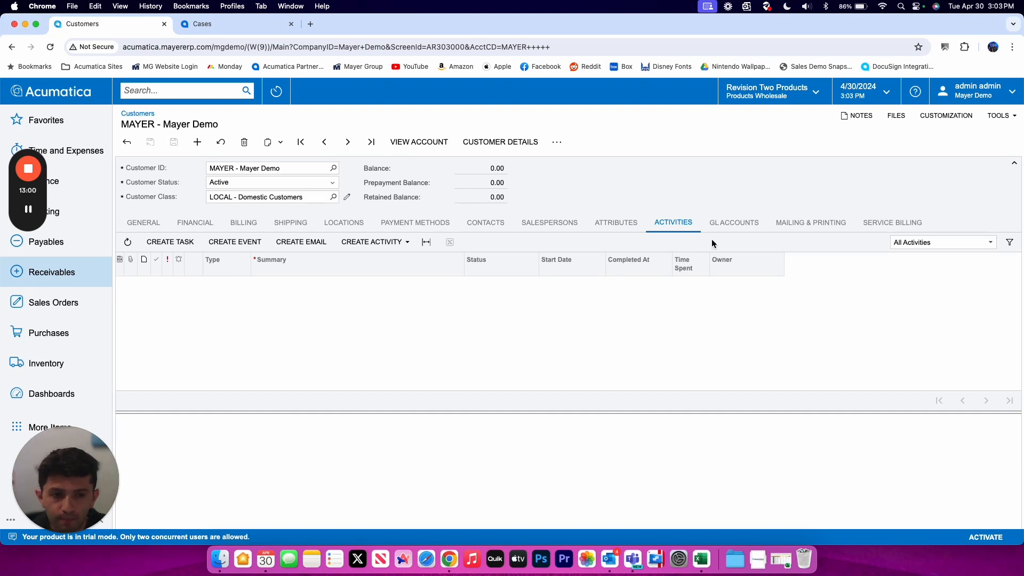
{"action": "left_click", "coordinate": [739, 226]}
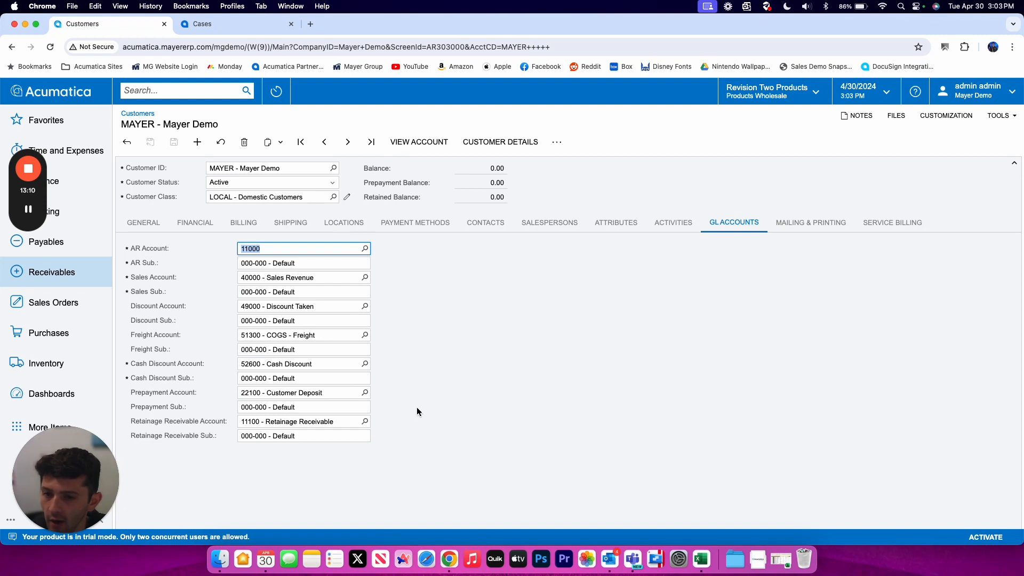
- In Mailing & Printing settings, select the INVOICE mailing to manage its recipients
{"action": "left_click", "coordinate": [806, 221]}
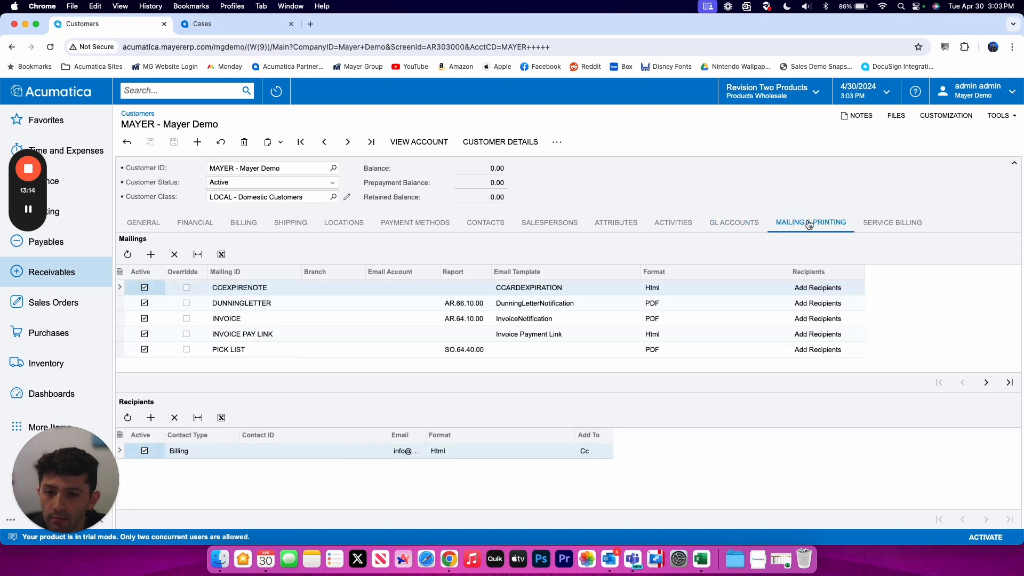
{"action": "left_click", "coordinate": [273, 334]}
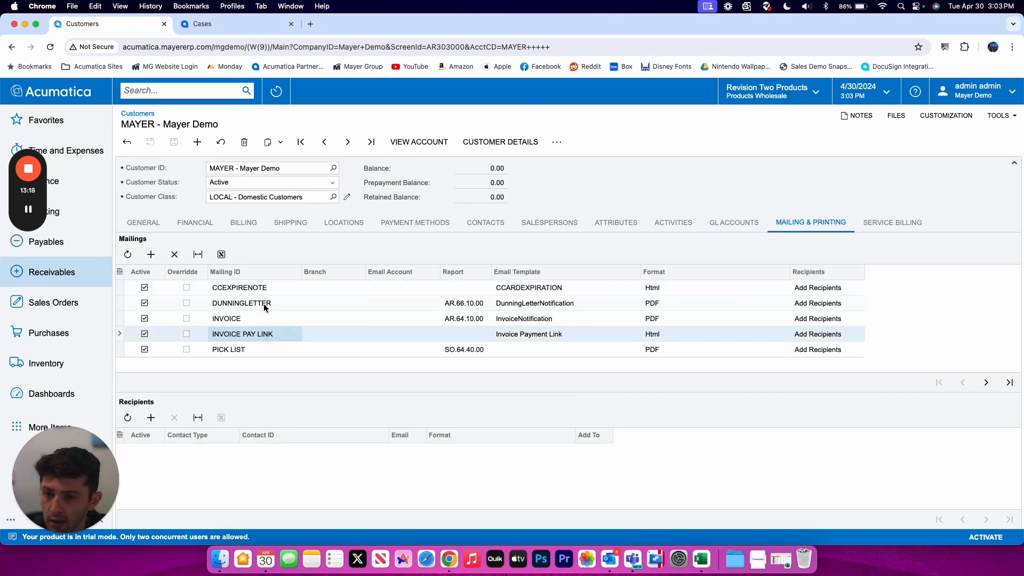
{"action": "left_click", "coordinate": [806, 319]}
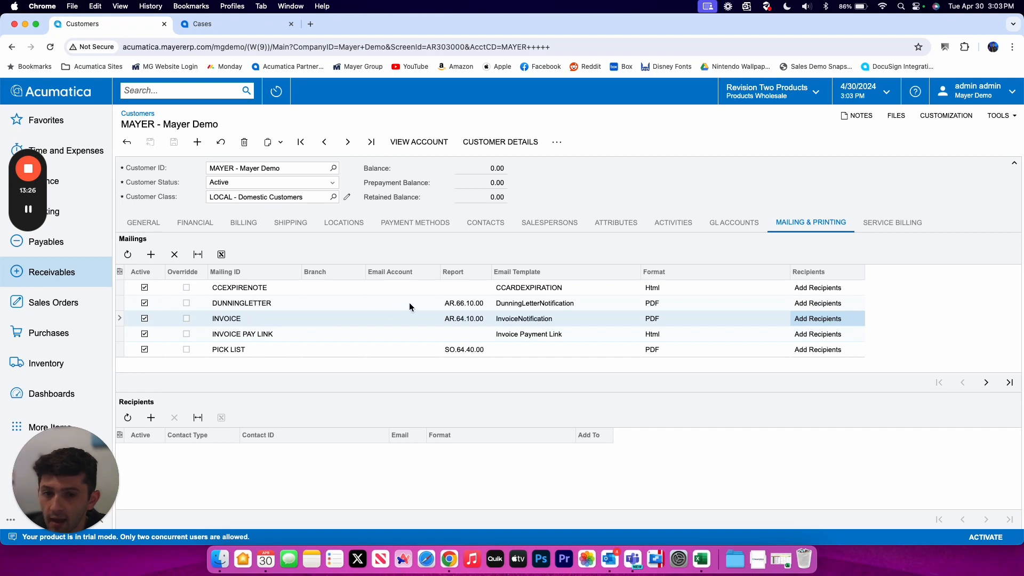
{"action": "left_click", "coordinate": [472, 322]}
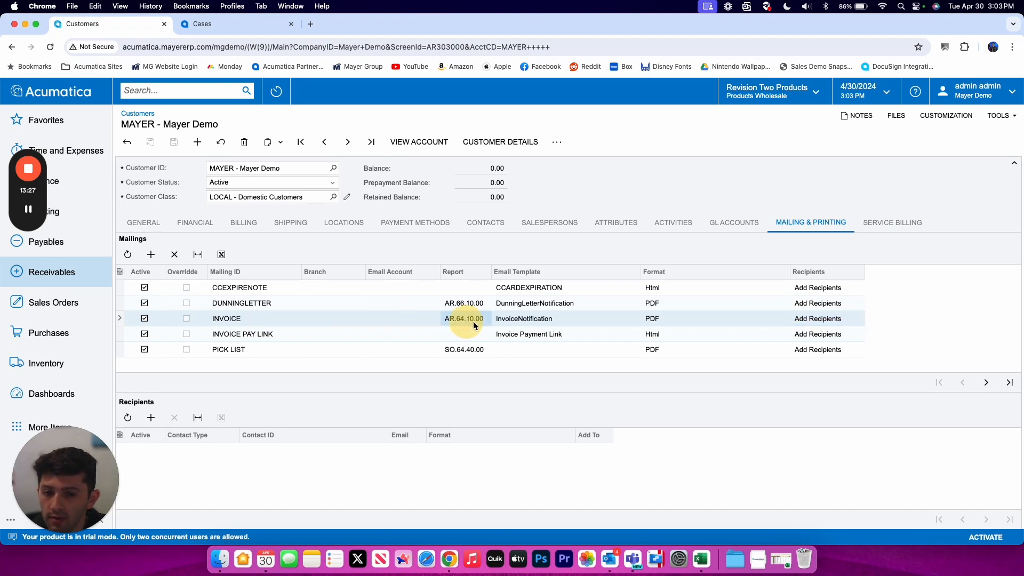
{"action": "left_click", "coordinate": [520, 320]}
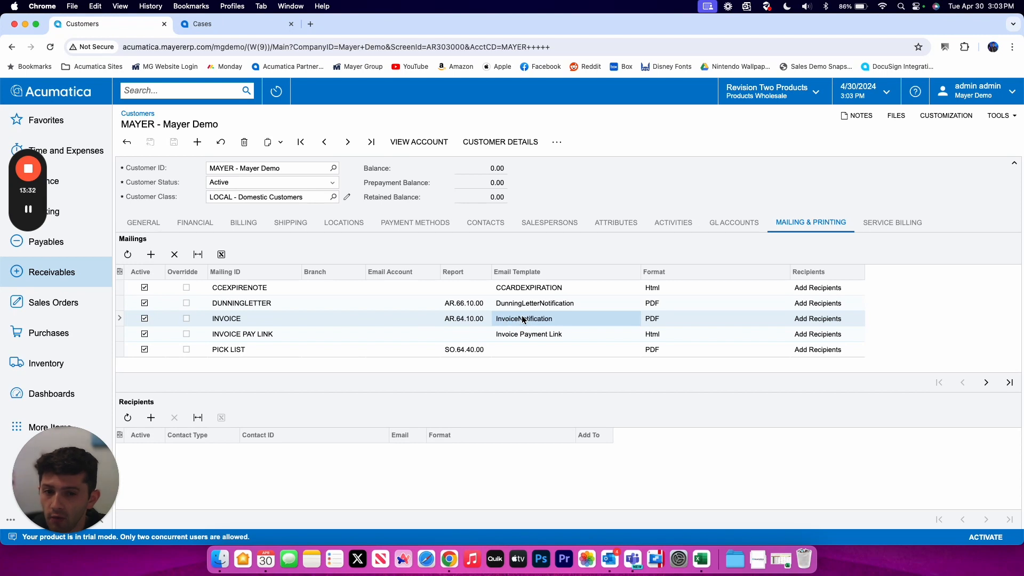
- Add INVOICE recipients Billing on To and Account Email on Cc
{"action": "left_click", "coordinate": [151, 418]}
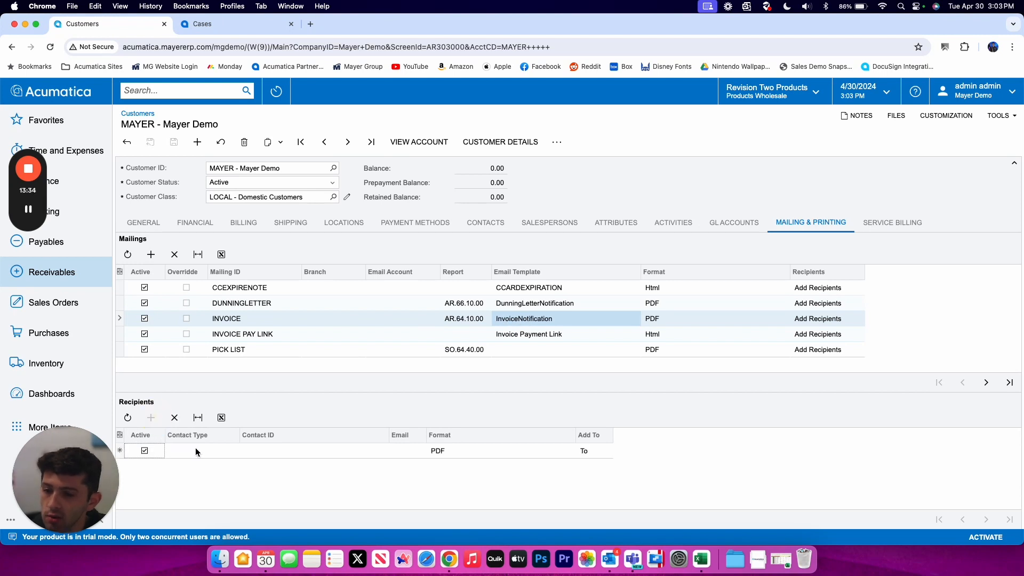
{"action": "left_click", "coordinate": [210, 448]}
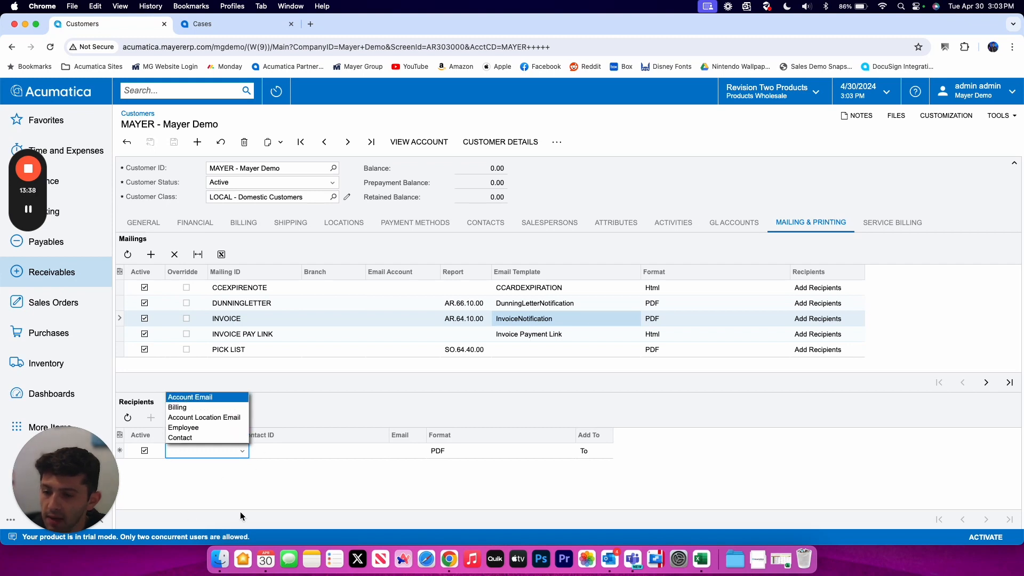
{"action": "left_click", "coordinate": [223, 406]}
{"action": "left_click", "coordinate": [296, 451]}
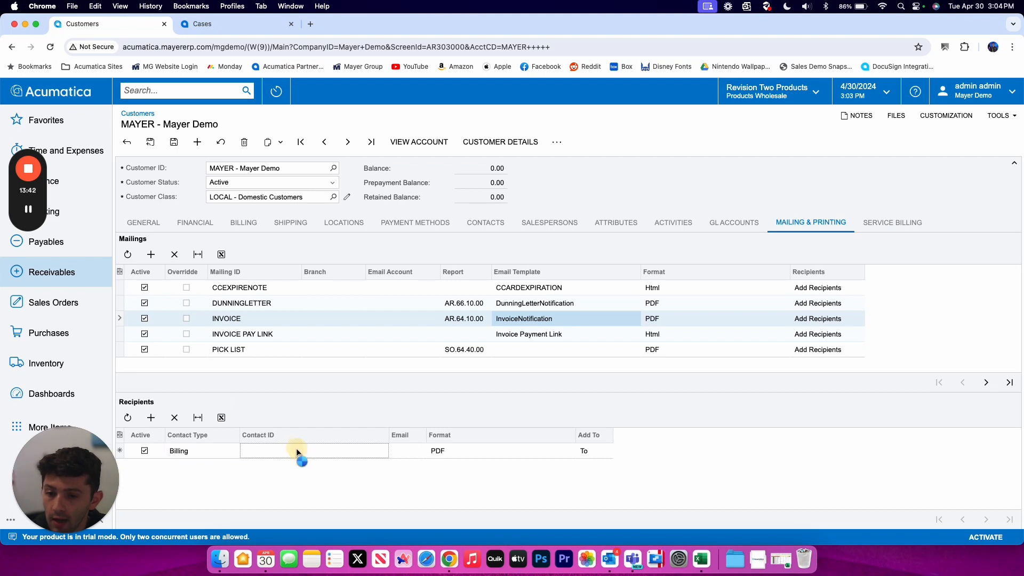
{"action": "left_click", "coordinate": [151, 418]}
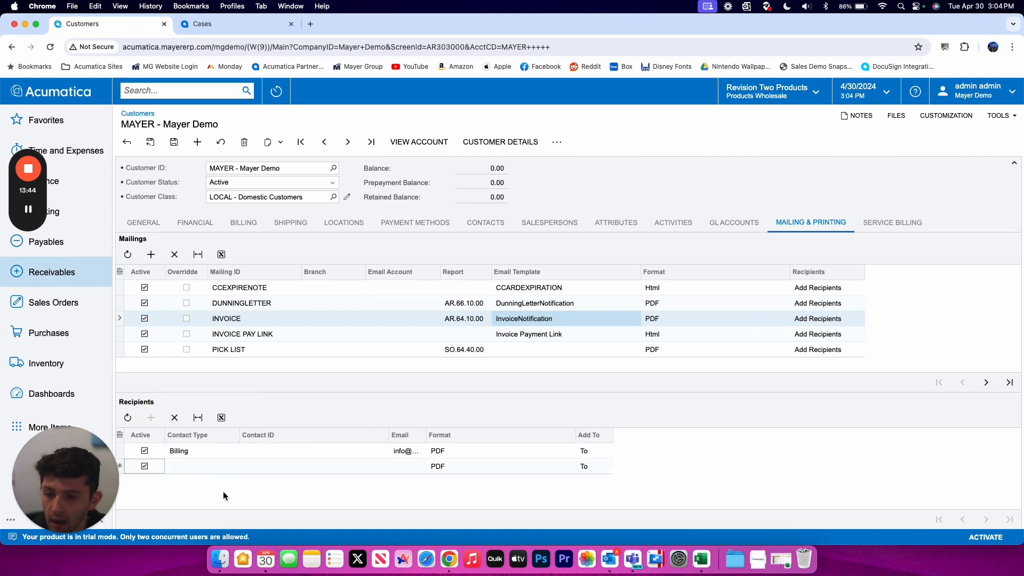
{"action": "left_click", "coordinate": [222, 468]}
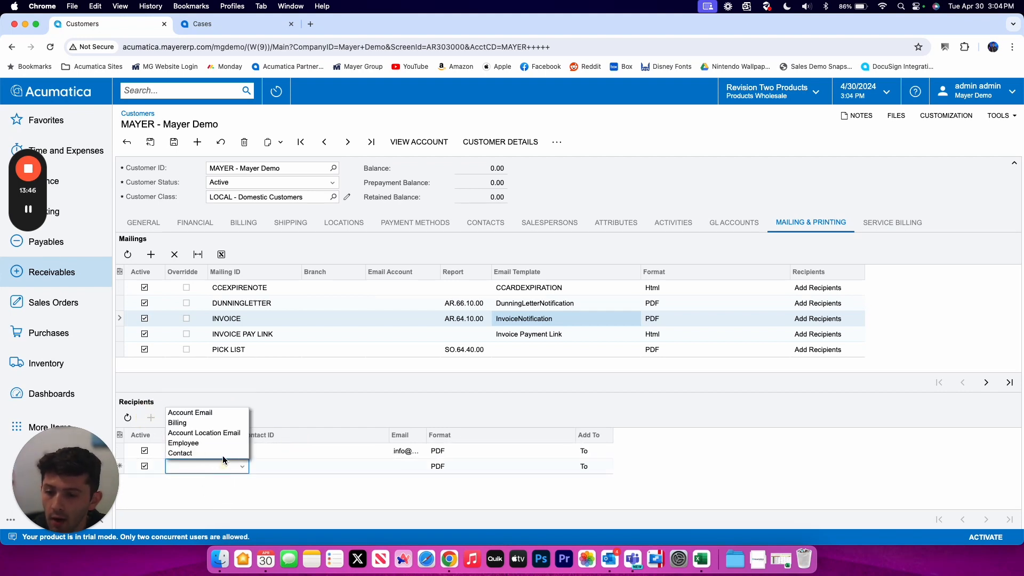
{"action": "left_click", "coordinate": [217, 415]}
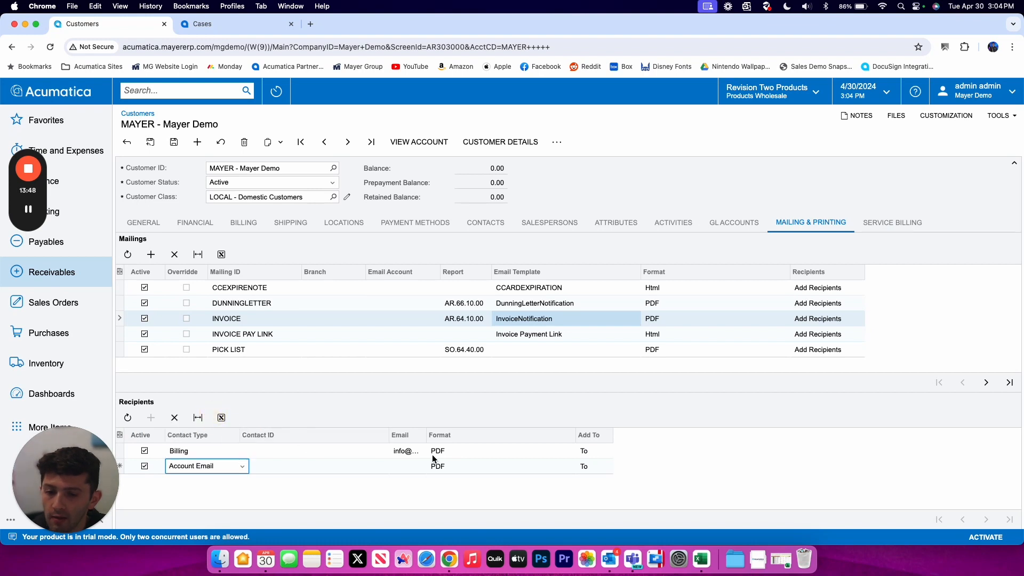
{"action": "left_click", "coordinate": [590, 462]}
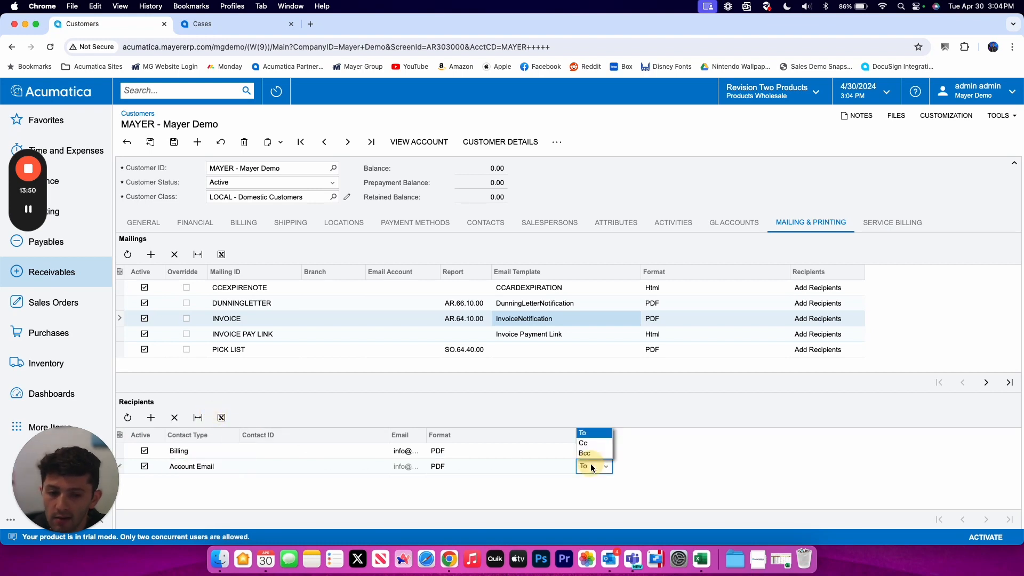
{"action": "left_click", "coordinate": [584, 445]}
{"action": "left_click", "coordinate": [480, 405]}
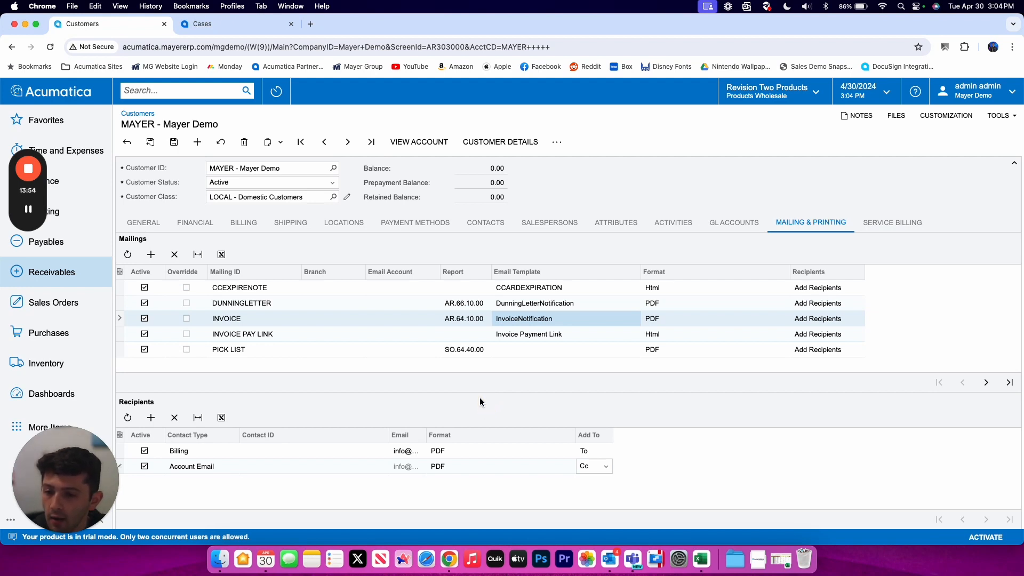
- Remove the extra blank recipient row and save the customer
{"action": "left_click", "coordinate": [151, 417]}
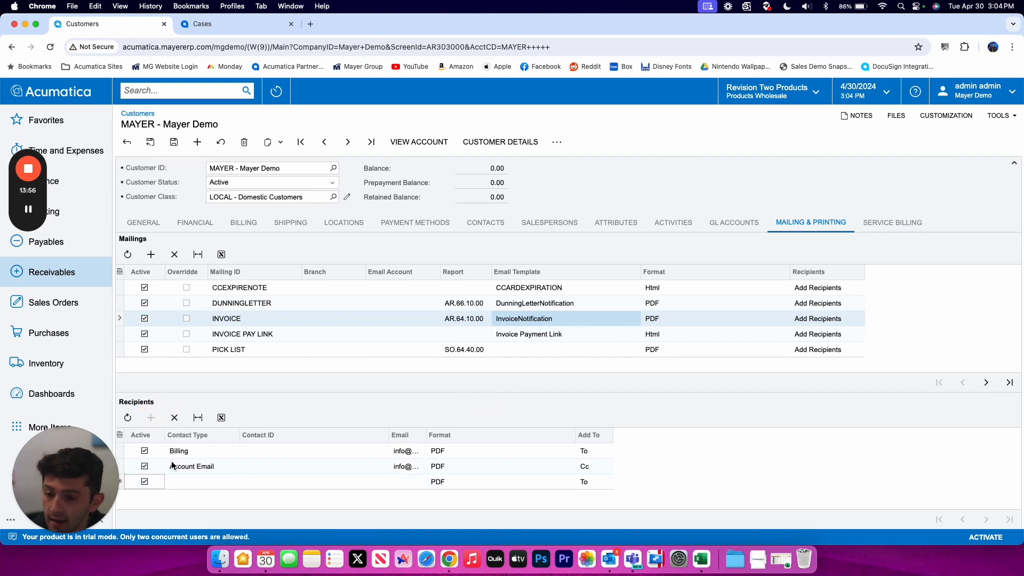
{"action": "left_click", "coordinate": [203, 483]}
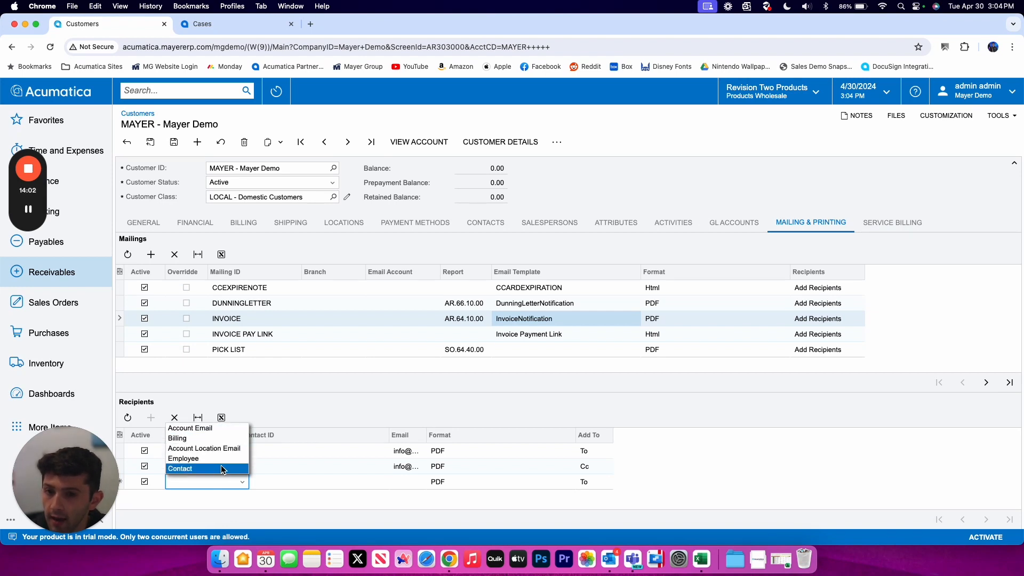
{"action": "left_click", "coordinate": [310, 384]}
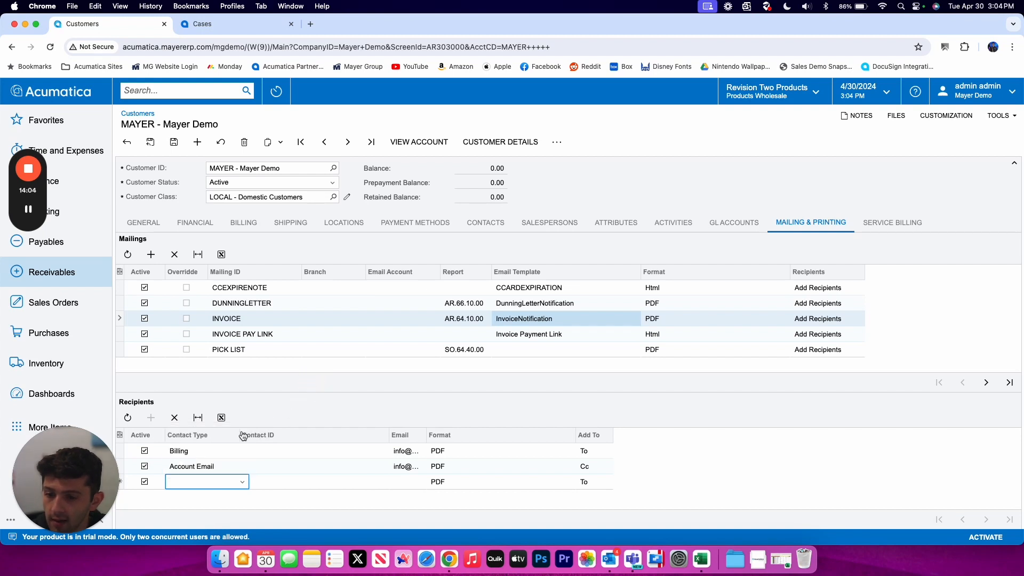
{"action": "left_click", "coordinate": [174, 419]}
{"action": "left_click", "coordinate": [173, 141]}
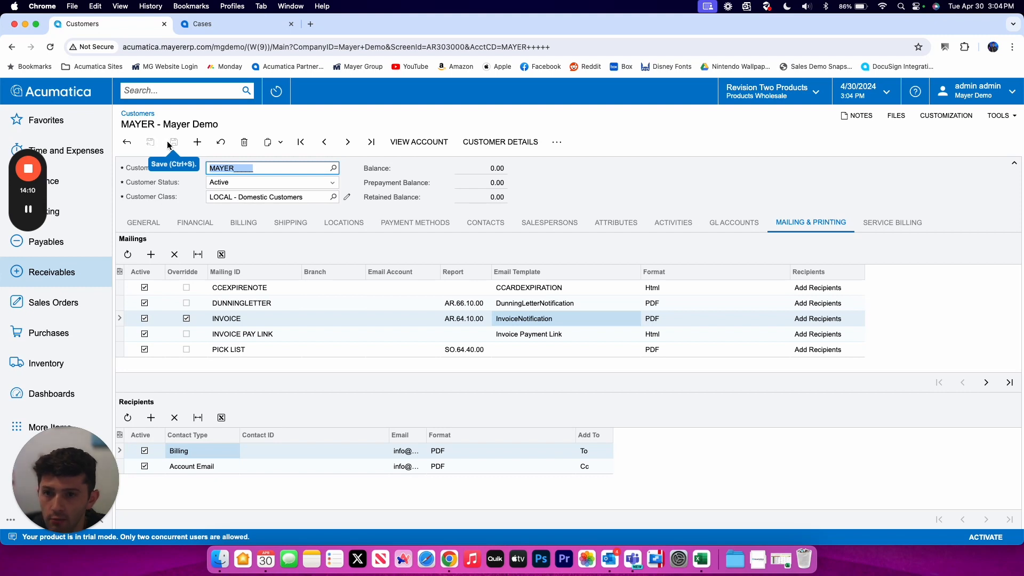
- Add a pop-up record note reading IMPORTANT to Mayer Demo and save the customer
{"action": "left_click", "coordinate": [890, 116]}
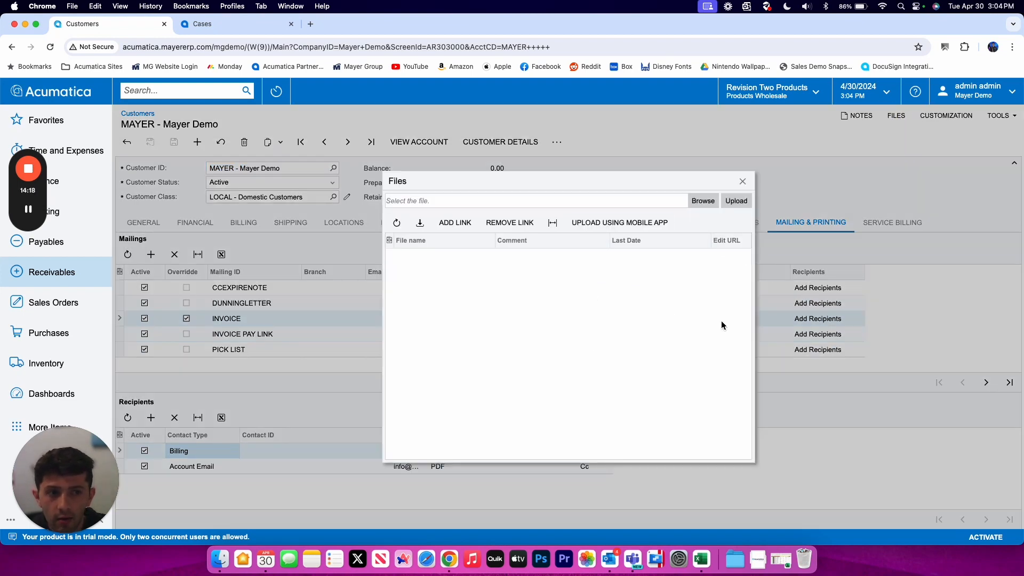
{"action": "left_click", "coordinate": [743, 181]}
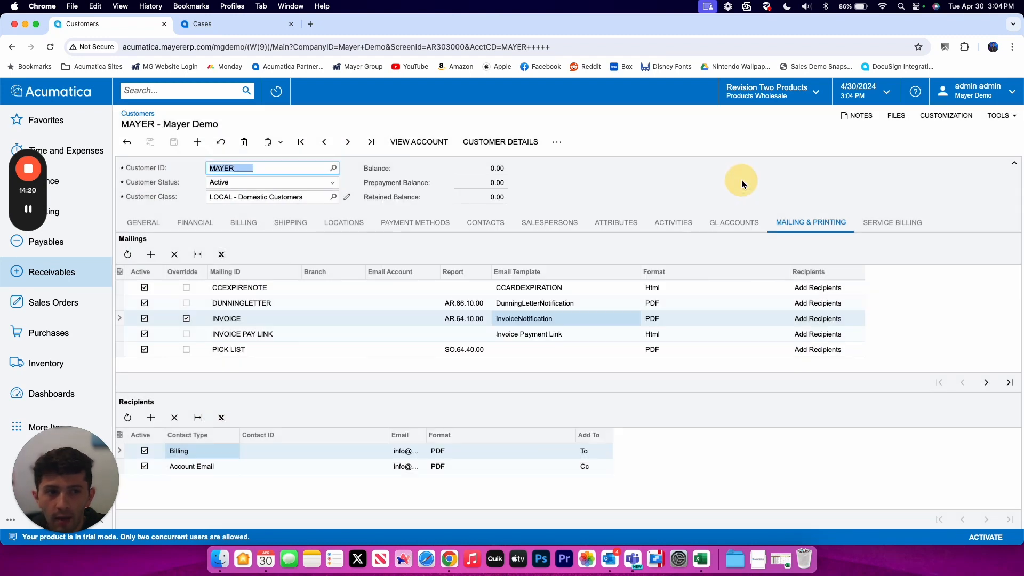
{"action": "left_click", "coordinate": [868, 117]}
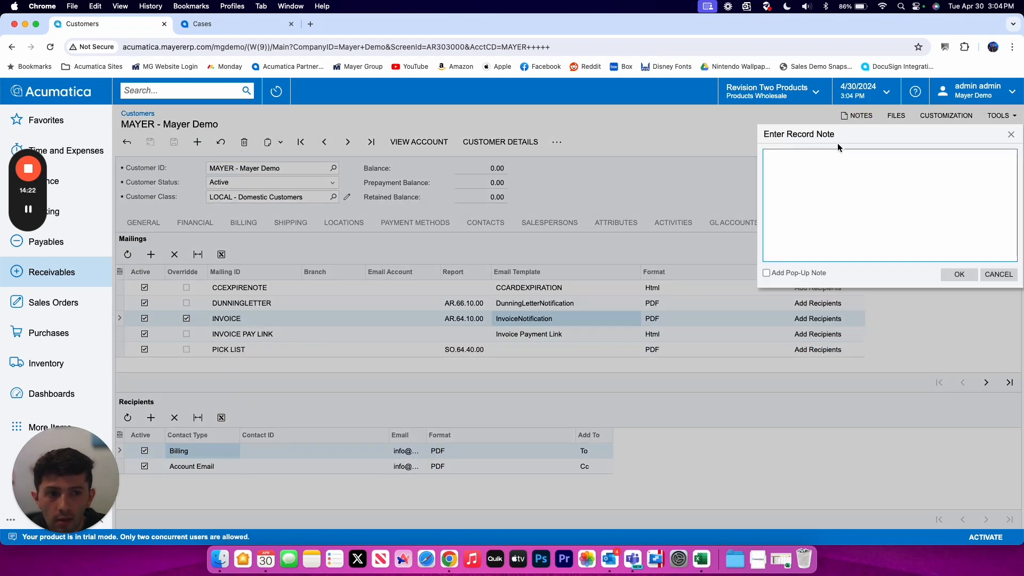
{"action": "left_click_drag", "start_coordinate": [856, 134], "coordinate": [708, 138]}
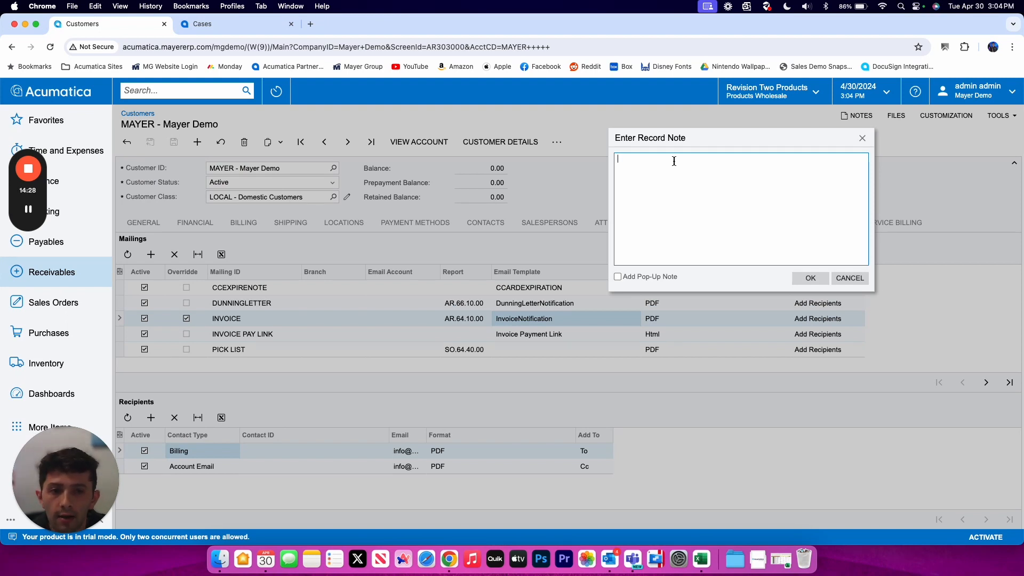
{"action": "left_click", "coordinate": [630, 277]}
{"action": "left_click", "coordinate": [676, 236]}
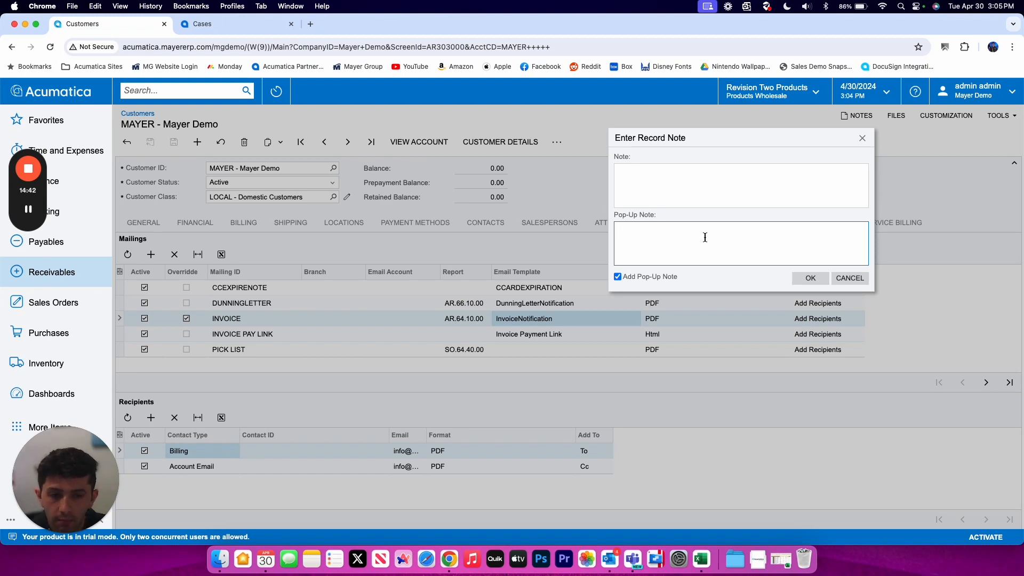
{"action": "type", "text": "IMPORT"}
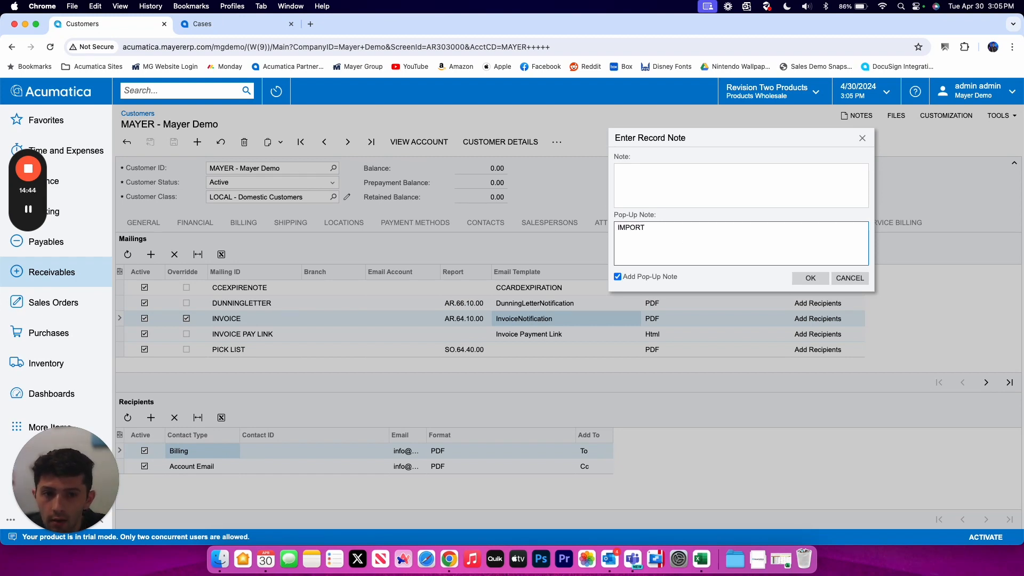
{"action": "type", "text": "ANT"}
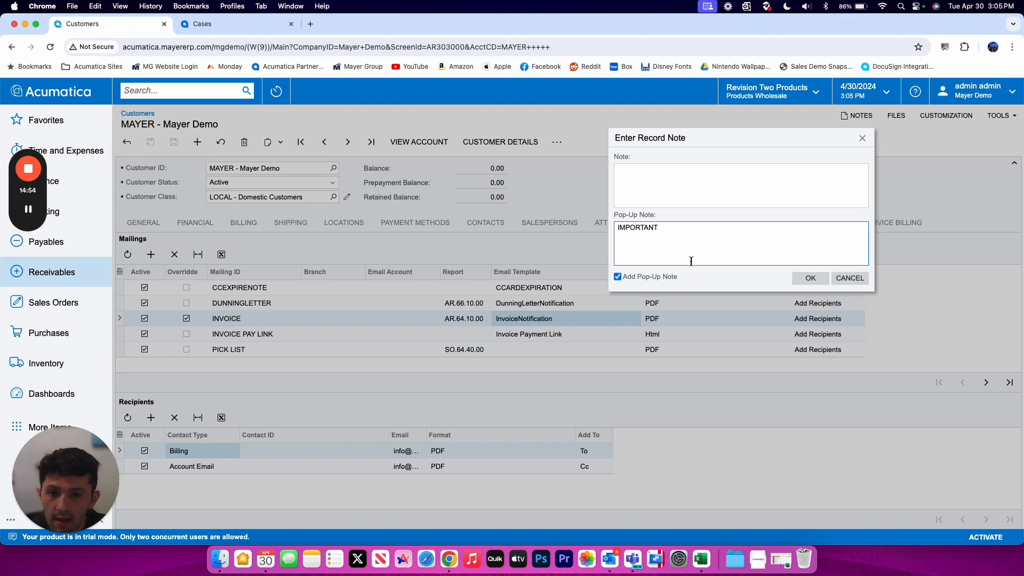
{"action": "left_click", "coordinate": [810, 277]}
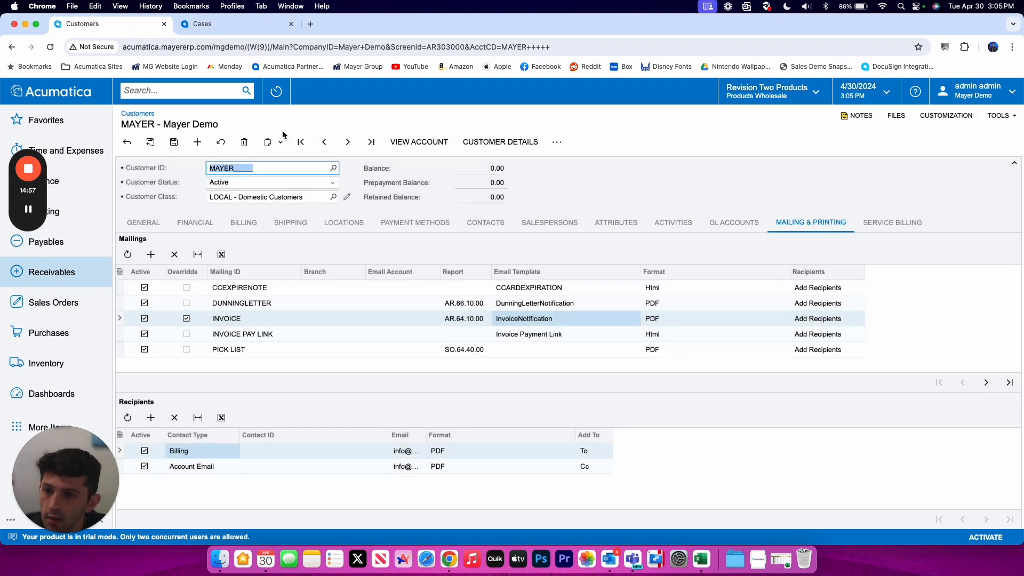
{"action": "left_click", "coordinate": [172, 142]}
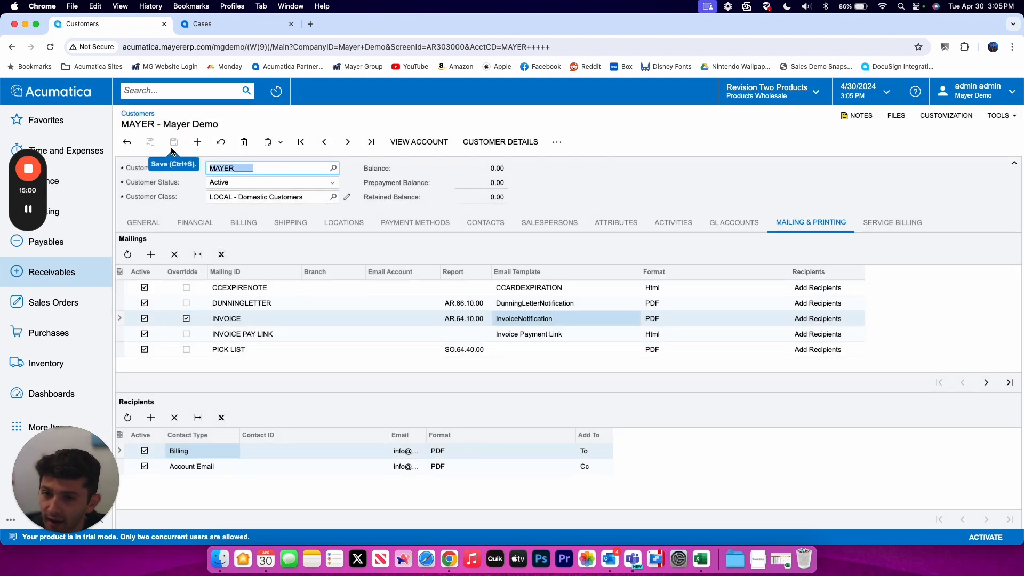